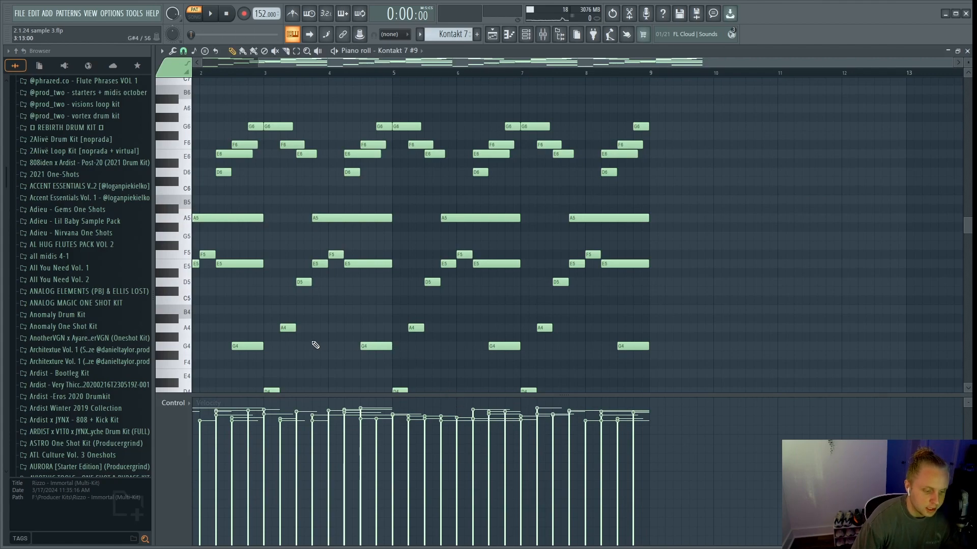
# Try lowering the first G6 note by two octaves and the whole upper note layer by one octave, restoring both.
pyautogui.scroll(-3, 321, 342)
pyautogui.moveTo(965, 62); pyautogui.dragTo(965, 58)
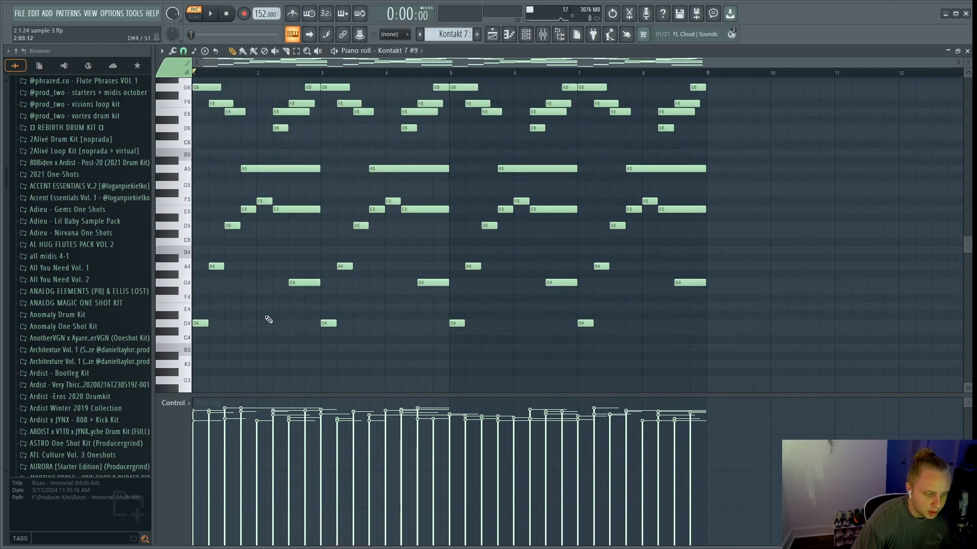
pyautogui.scroll(1, 279, 318)
pyautogui.moveTo(215, 337); pyautogui.dragTo(197, 354)
pyautogui.moveTo(198, 95); pyautogui.dragTo(209, 121)
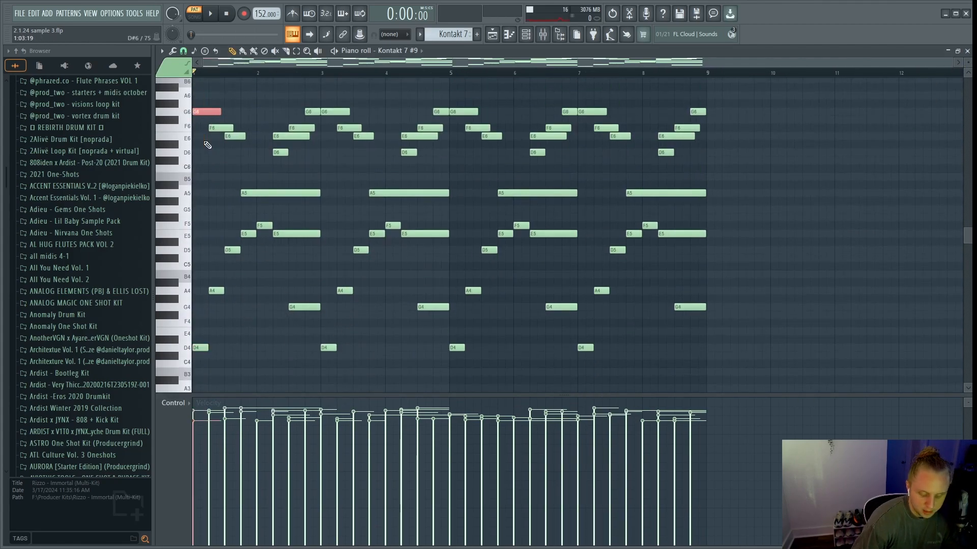
pyautogui.hotkey('ctrl', 'Down')
pyautogui.hotkey('ctrl', 'Down')
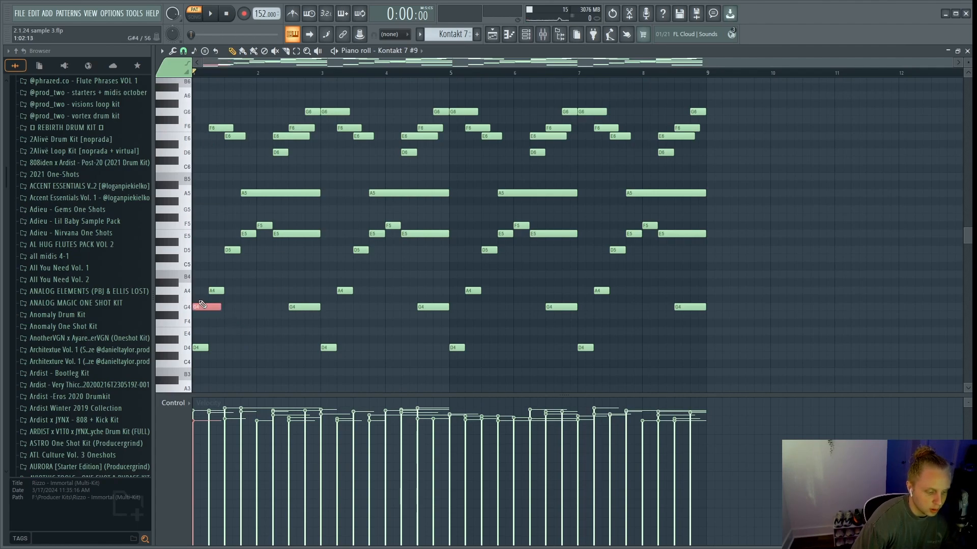
pyautogui.hotkey('ctrl', 'Up')
pyautogui.hotkey('ctrl', 'Up')
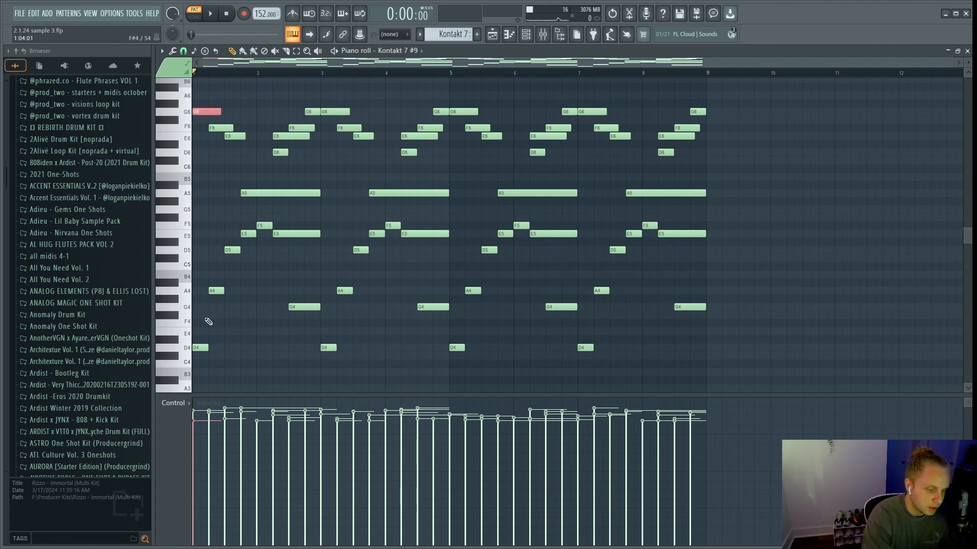
pyautogui.moveTo(206, 100)
pyautogui.mouseDown()
pyautogui.moveTo(290, 157)
pyautogui.moveTo(802, 166)
pyautogui.mouseUp()
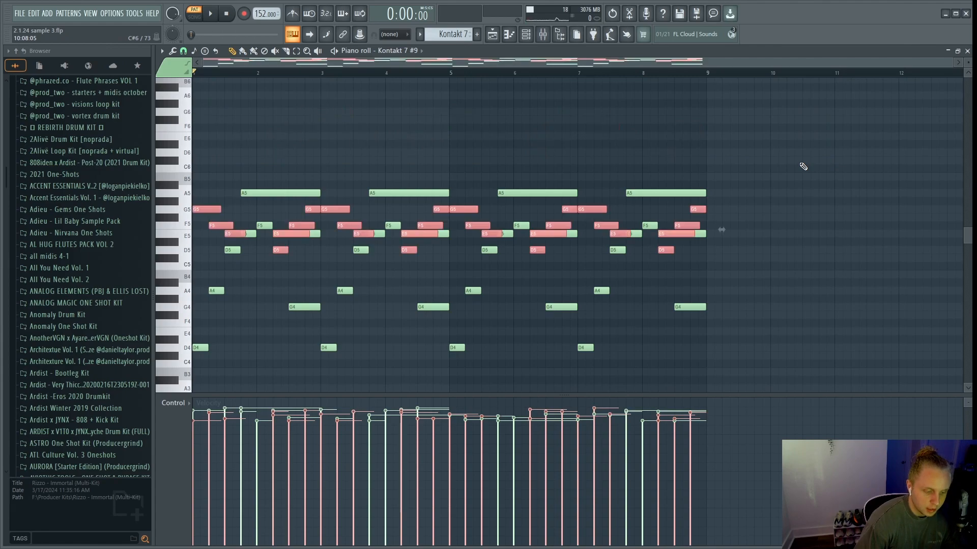
pyautogui.hotkey('ctrl', 'd')
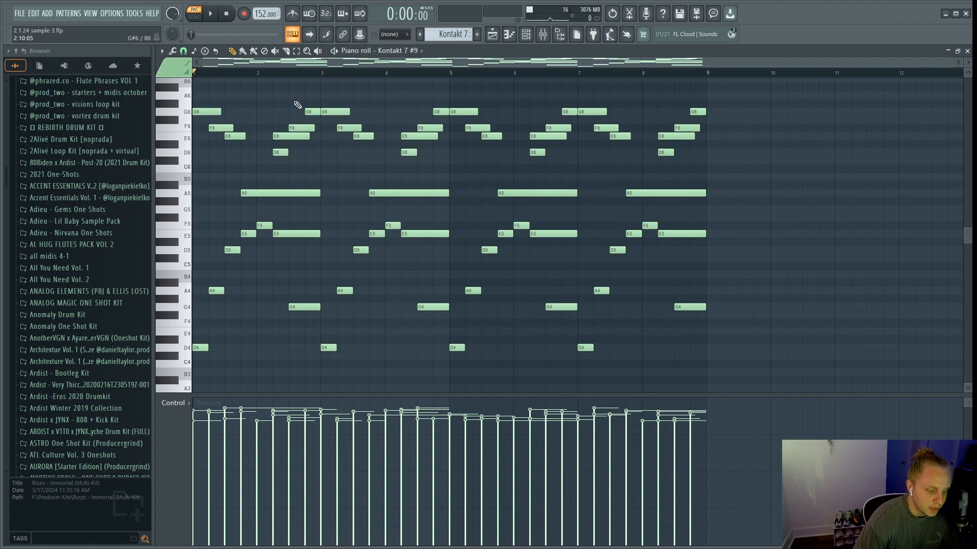
# Play the Kontakt 7 #9 melody in the piano roll and stop playback after the first few bars.
pyautogui.press('space')
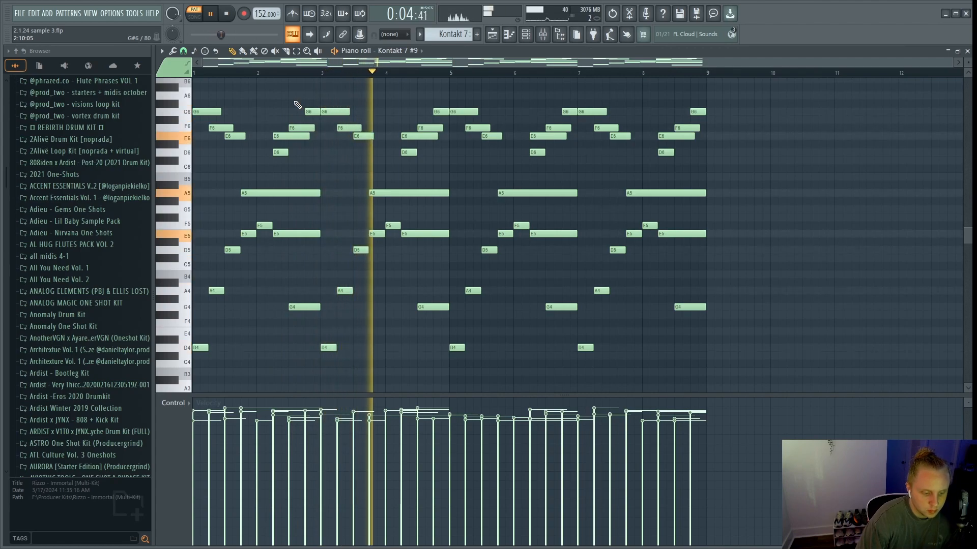
pyautogui.press('space')
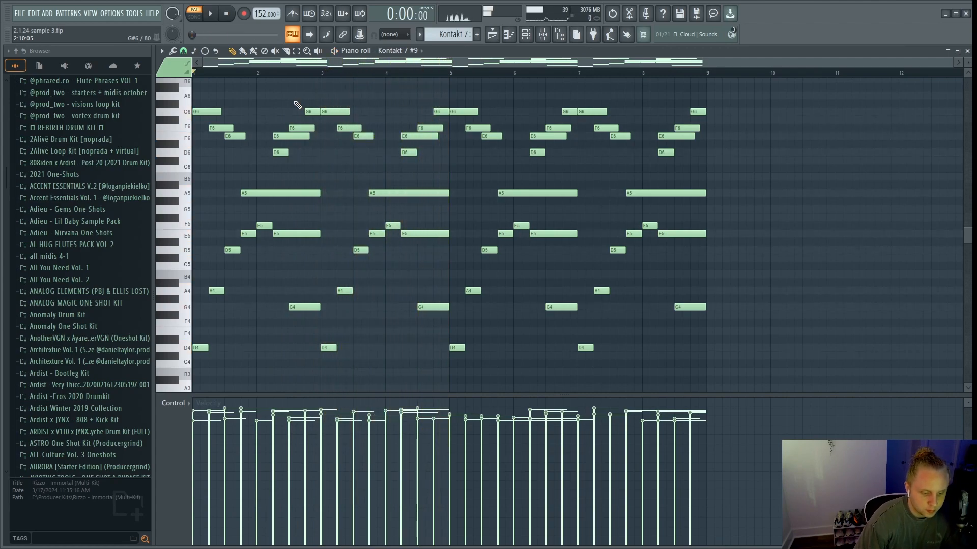
pyautogui.moveTo(460, 72); pyautogui.dragTo(726, 107)
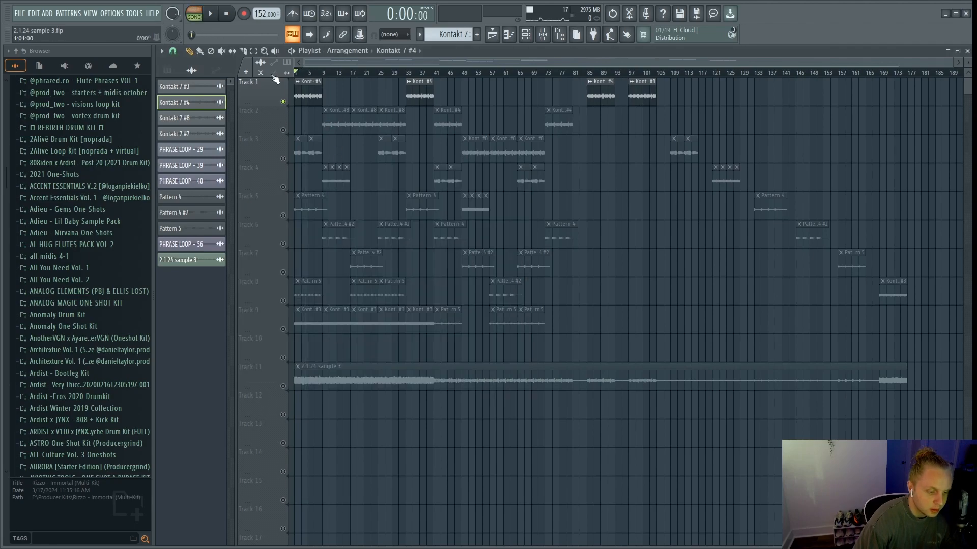
# Play the arrangement from the start and inspect the audio settings of the first Kontakt 7 #4 clip on Track 1.
pyautogui.scroll(3, 312, 135)
pyautogui.press('space')
pyautogui.doubleClick(316, 95)
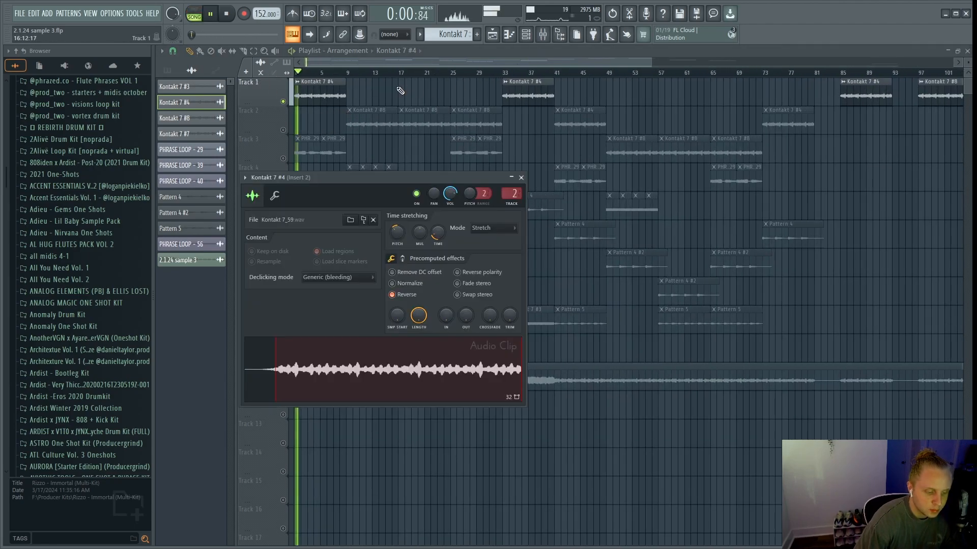
pyautogui.press('Escape')
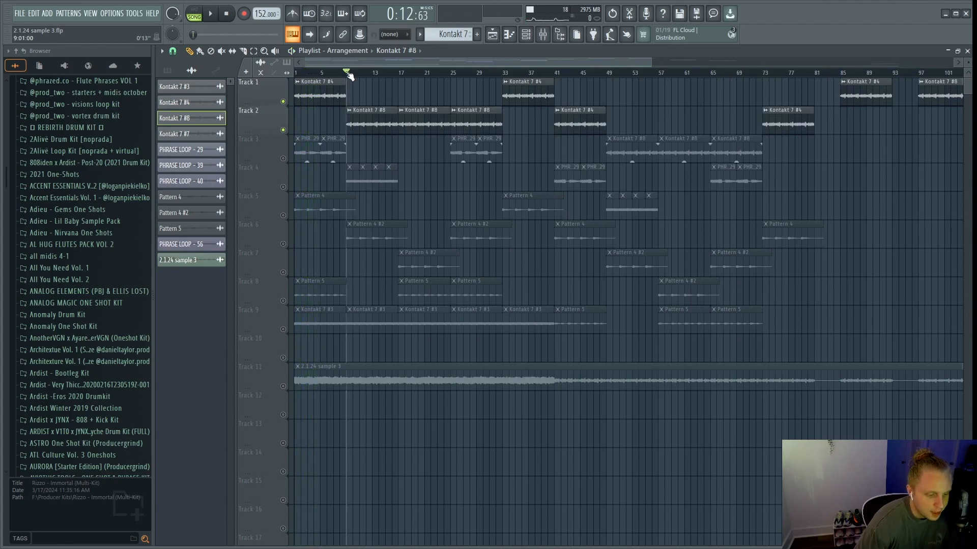
# Move the song position from bar 9 to bar 16 to review the Kontakt 7 #8 clips on Track 2.
pyautogui.moveTo(347, 74); pyautogui.dragTo(395, 73)
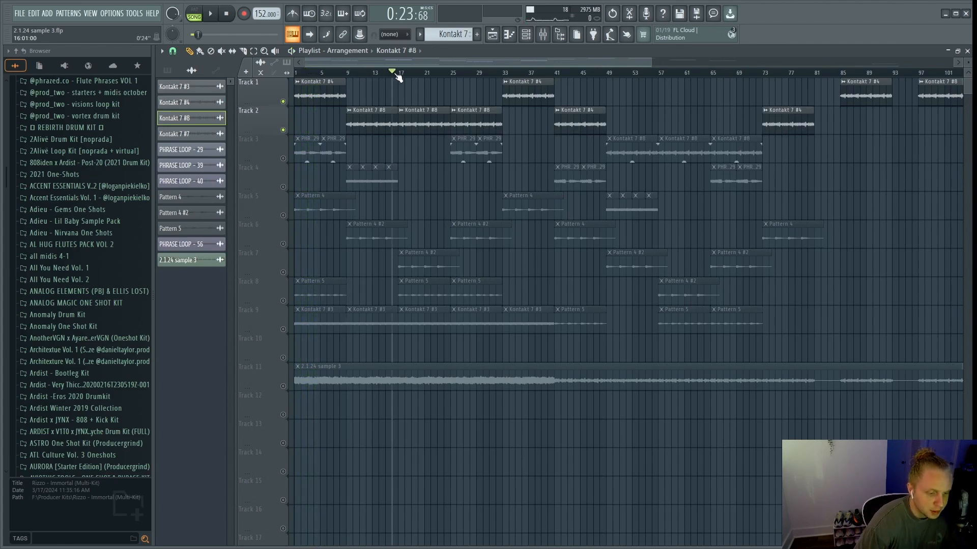
pyautogui.click(333, 91)
pyautogui.click(356, 94)
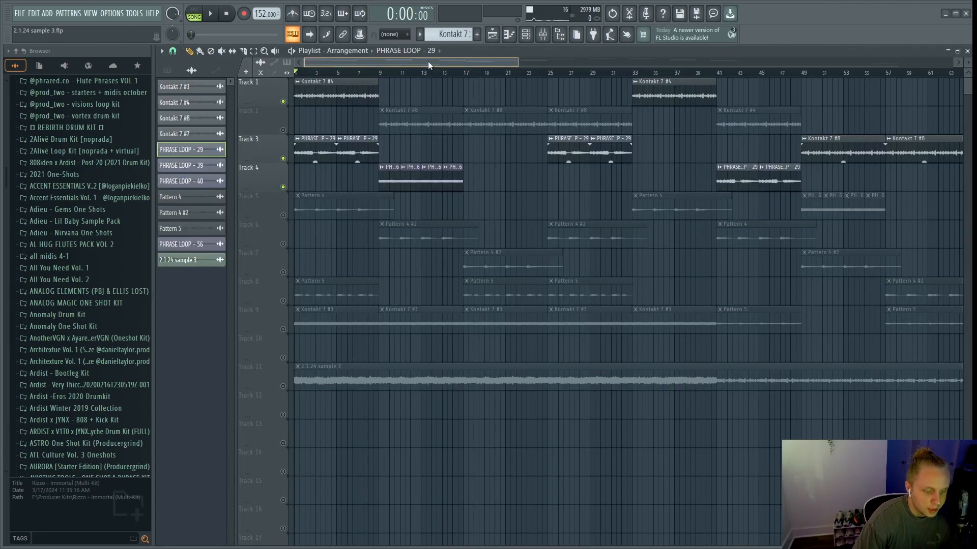
# Inspect the PHRASE LOOP - 29 clip's audio settings, and solo Track 3 to play it alone.
pyautogui.doubleClick(317, 150)
pyautogui.moveTo(379, 184); pyautogui.dragTo(374, 142)
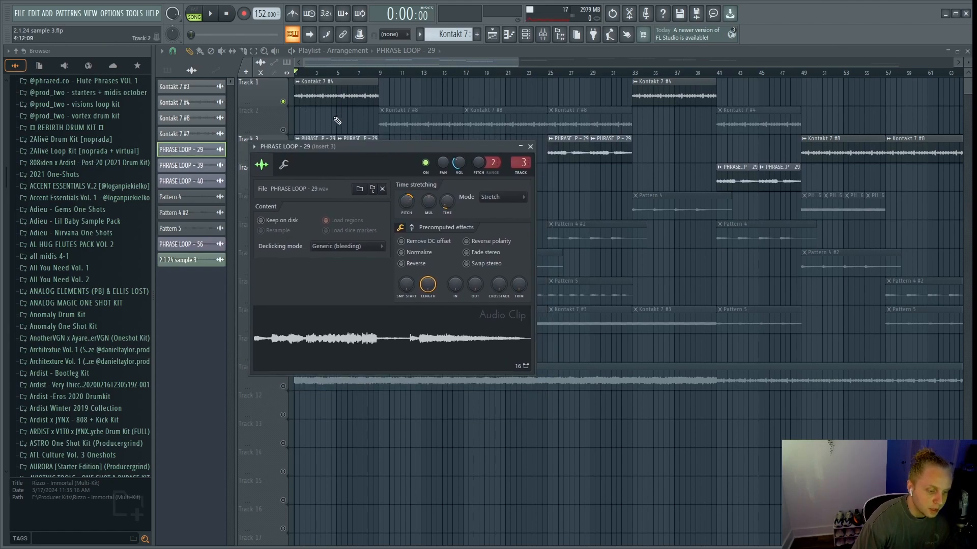
pyautogui.press('Escape')
pyautogui.keyDown('ctrl'); pyautogui.click(283, 159); pyautogui.keyUp('ctrl')
pyautogui.press('space')
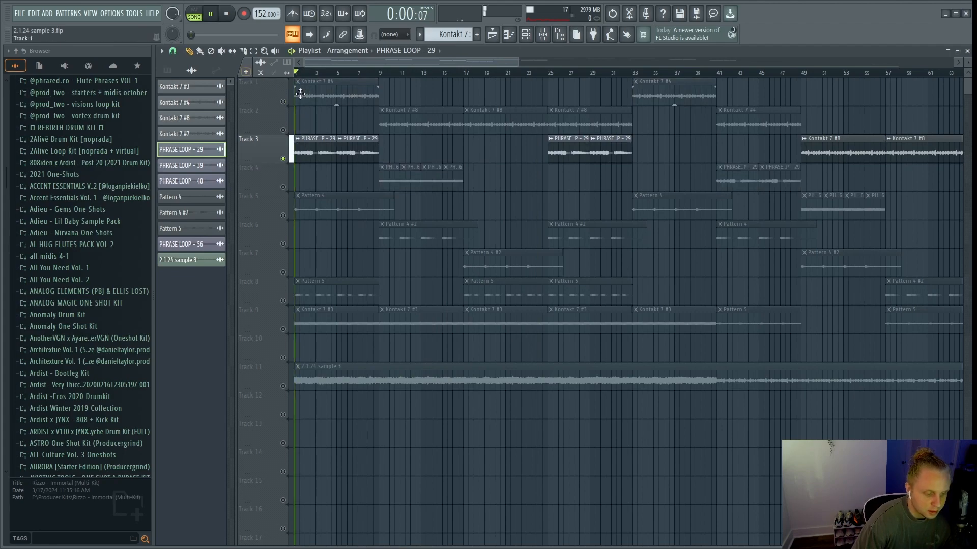
# Stop playback and check the mixer insert used by PHRASE LOOP - 29 for effects, returning to the playlist.
pyautogui.doubleClick(327, 149)
pyautogui.press('Escape')
pyautogui.press('space')
pyautogui.click(543, 35)
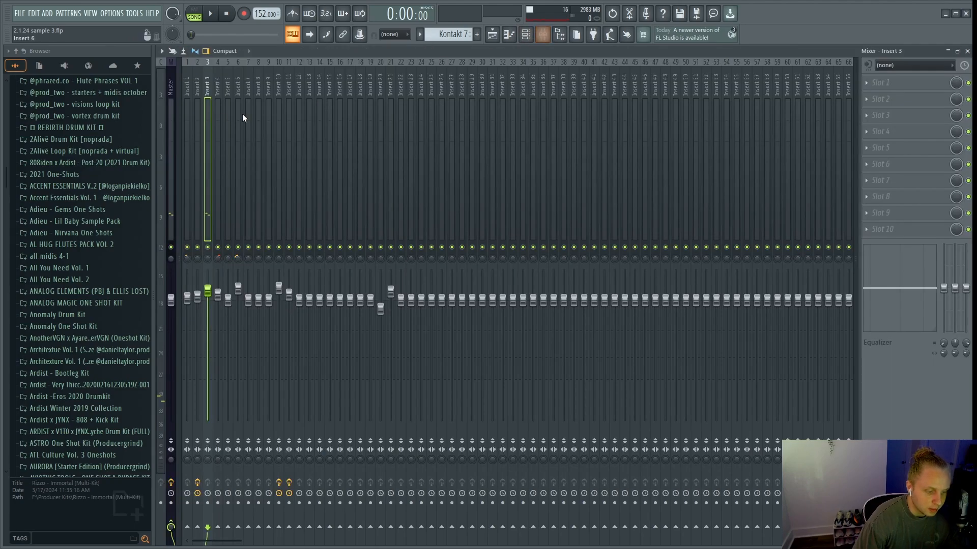
pyautogui.click(492, 34)
pyautogui.doubleClick(311, 152)
pyautogui.press('Escape')
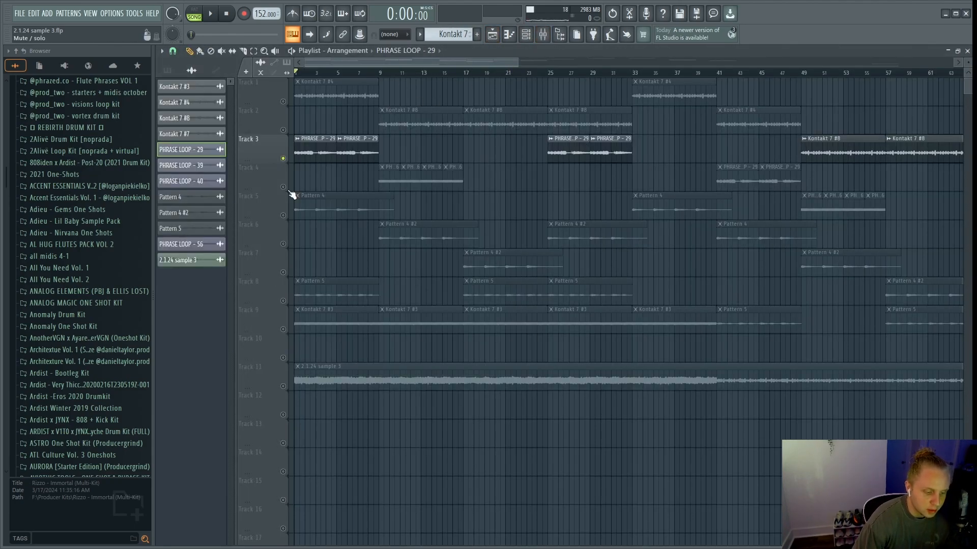
# Unmute Track 4 and inspect the audio settings of the PHRASE LOOP - 56 clip at bar 9.
pyautogui.click(284, 187)
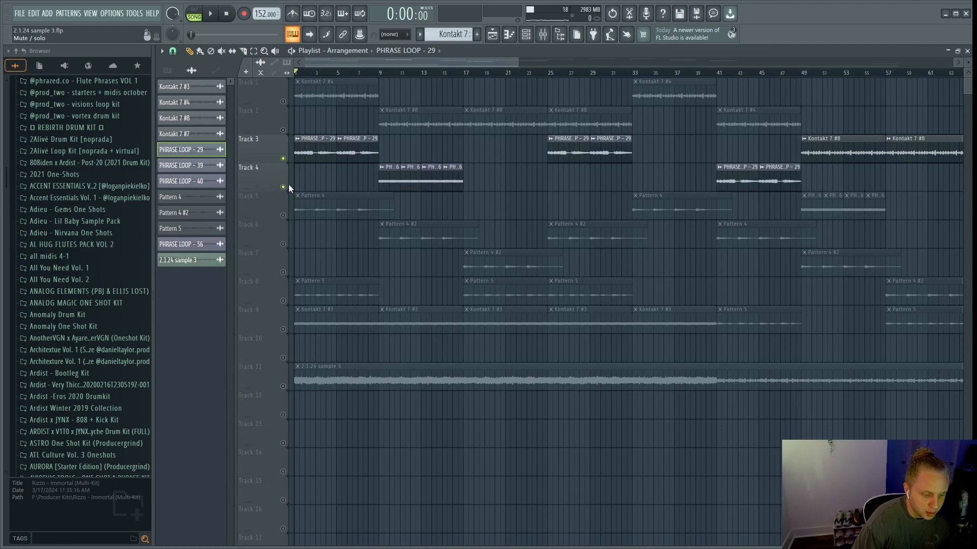
pyautogui.doubleClick(389, 176)
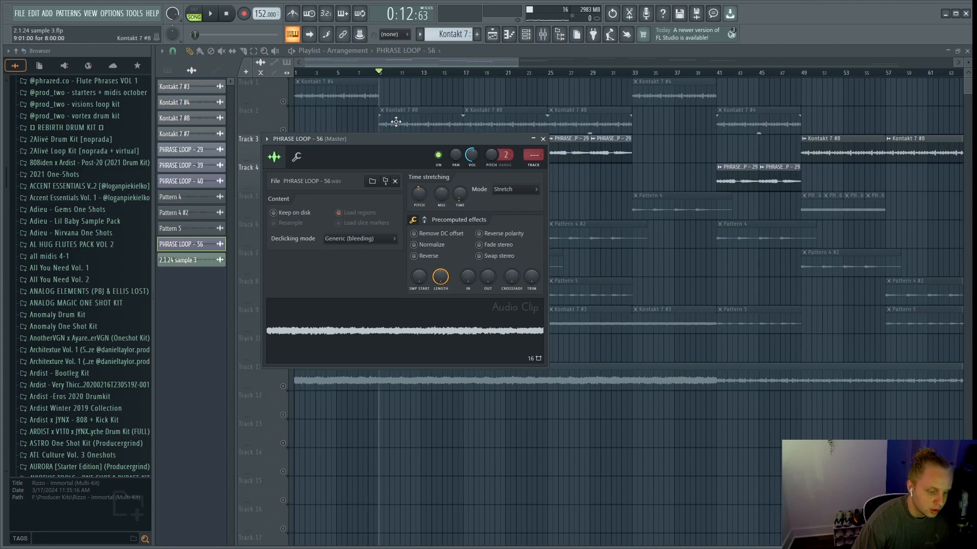
pyautogui.press('Escape')
pyautogui.moveTo(342, 178); pyautogui.dragTo(489, 178)
pyautogui.moveTo(359, 117); pyautogui.dragTo(456, 125)
pyautogui.doubleClick(428, 175)
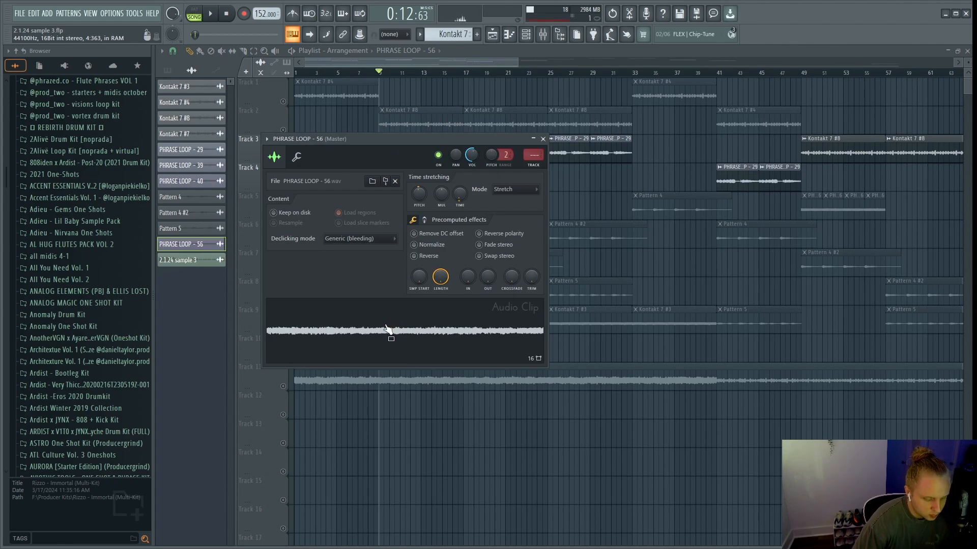
pyautogui.press('Escape')
# View the Kontakt 7 GHOST COAST instrument of Pattern 4 and open its notes in the piano roll.
pyautogui.scroll(3, 365, 184)
pyautogui.scroll(-5, 391, 228)
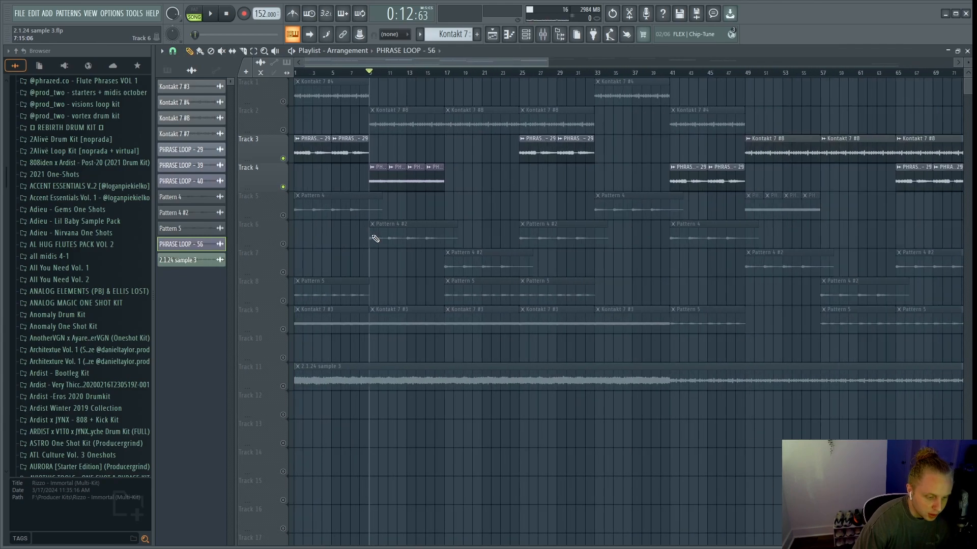
pyautogui.moveTo(351, 147); pyautogui.dragTo(322, 178)
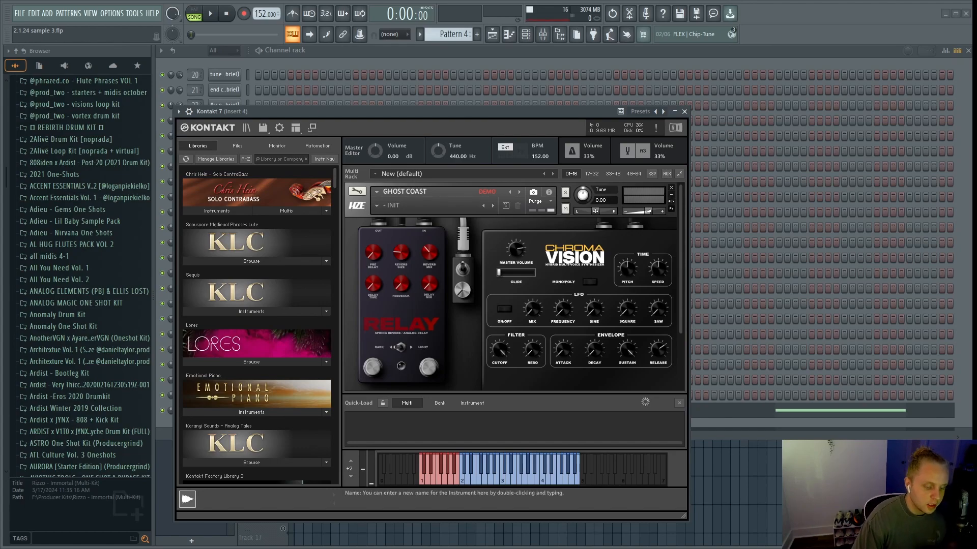
pyautogui.click(249, 60)
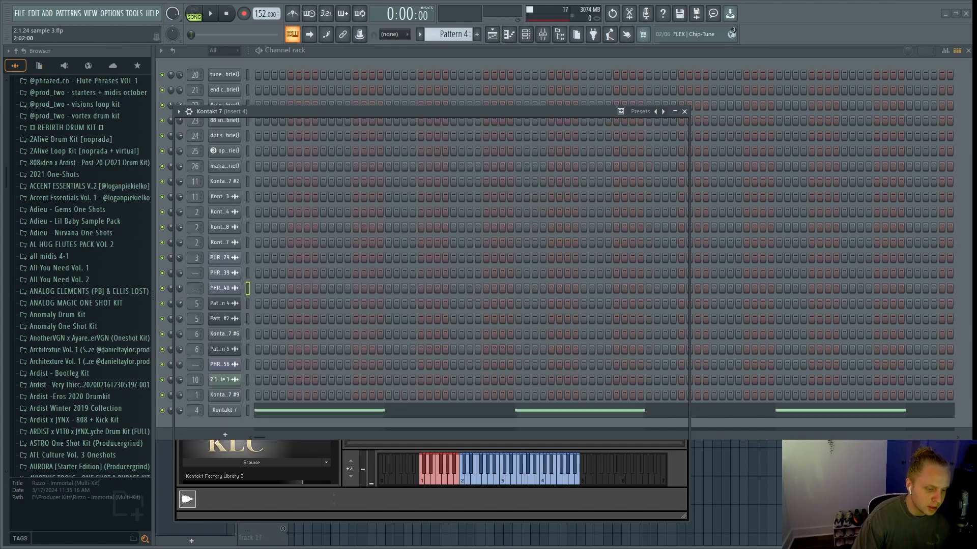
pyautogui.click(311, 413)
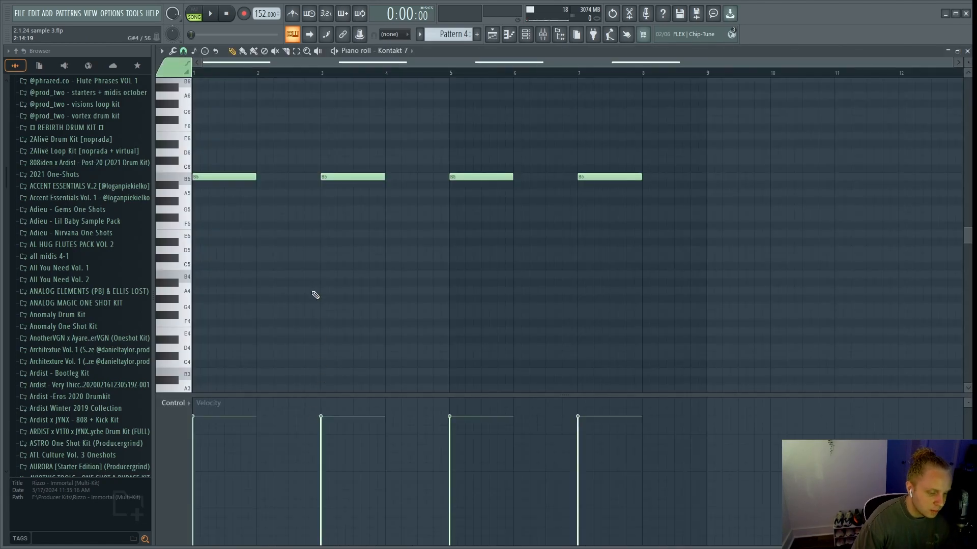
# Review Pattern 4's B5 notes and the GHOST COAST instrument again, and set playback to pattern mode.
pyautogui.moveTo(737, 149); pyautogui.dragTo(208, 218)
pyautogui.press('F6')
pyautogui.click(236, 411)
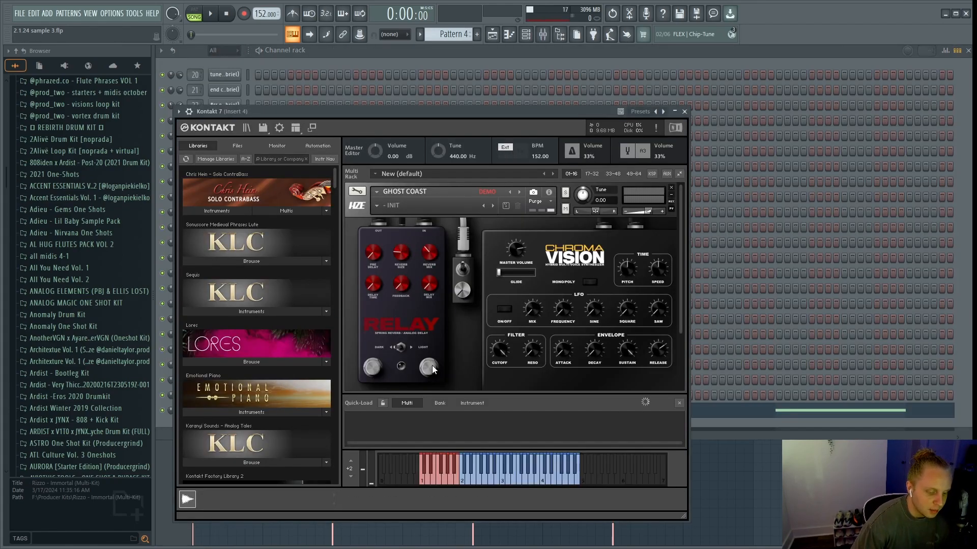
pyautogui.press('F7')
pyautogui.click(194, 13)
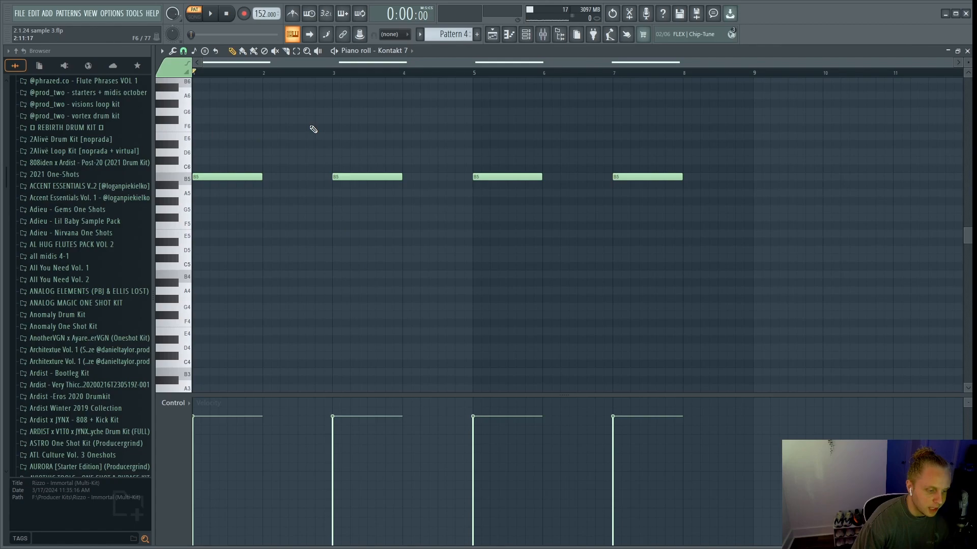
# Inspect the Pattern 4 clip's audio settings in the playlist, and audition it and the Pattern 4 #2 clip in song mode.
pyautogui.press('F5')
pyautogui.doubleClick(311, 204)
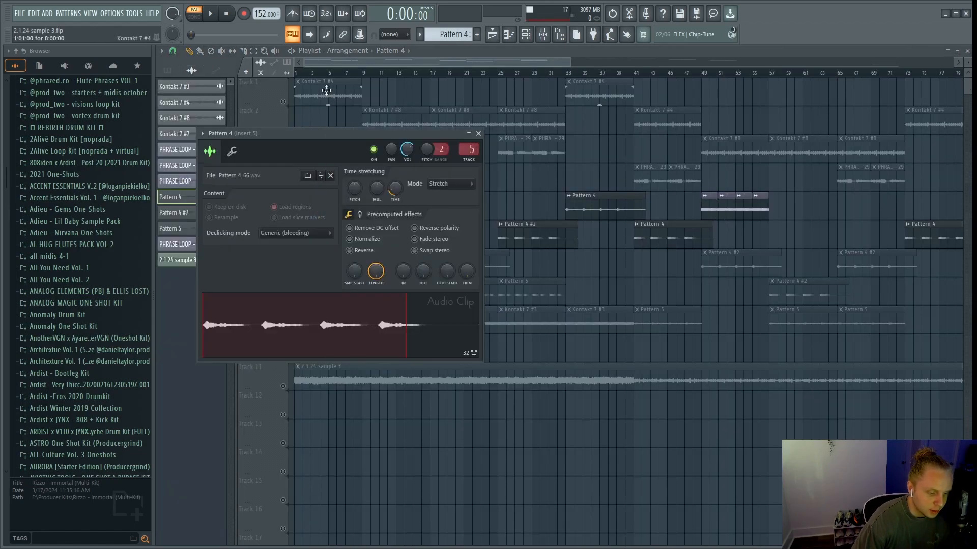
pyautogui.press('Escape')
pyautogui.press('l')
pyautogui.press('space')
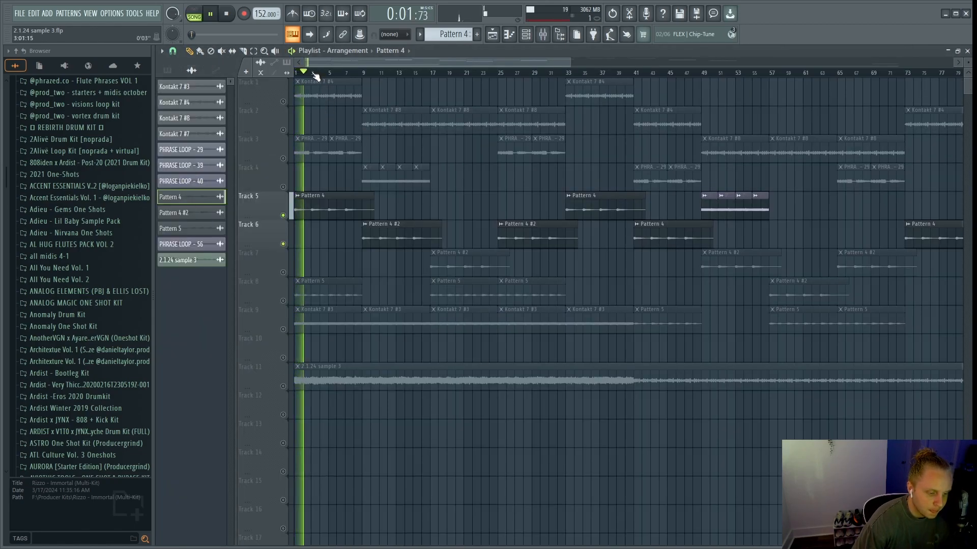
pyautogui.press('space')
pyautogui.doubleClick(377, 238)
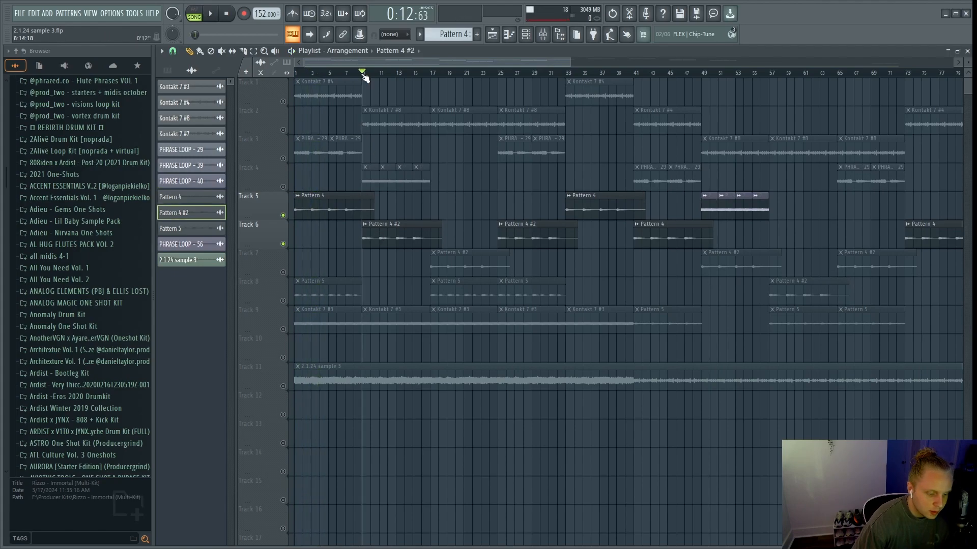
pyautogui.press('space')
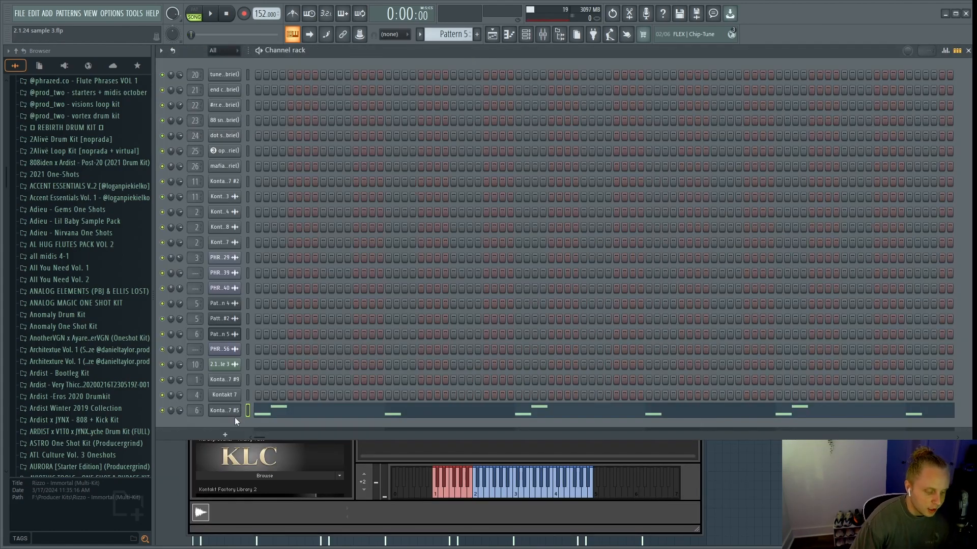
# View the Kontakt 7 #5 HOLLOWS instrument of Pattern 5 and open its notes in the piano roll.
pyautogui.click(236, 411)
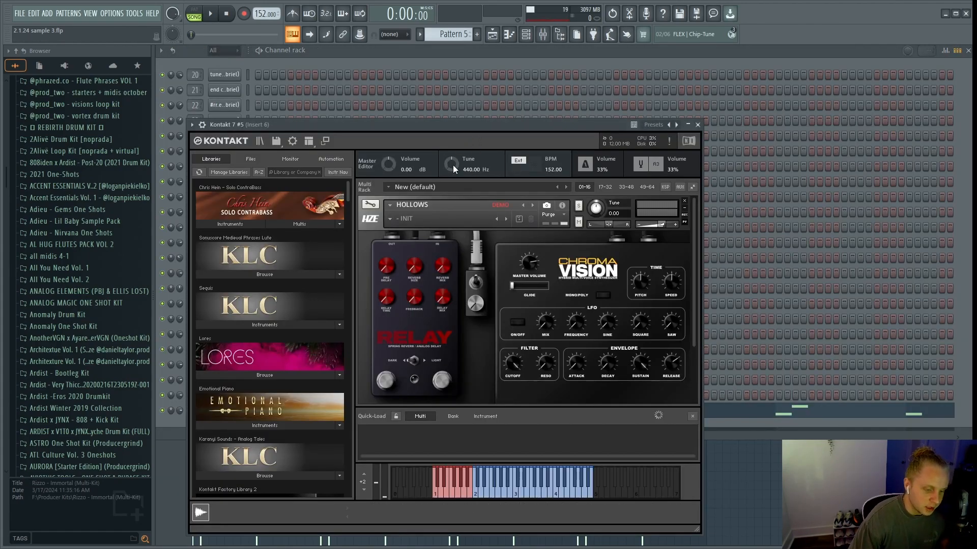
pyautogui.click(432, 54)
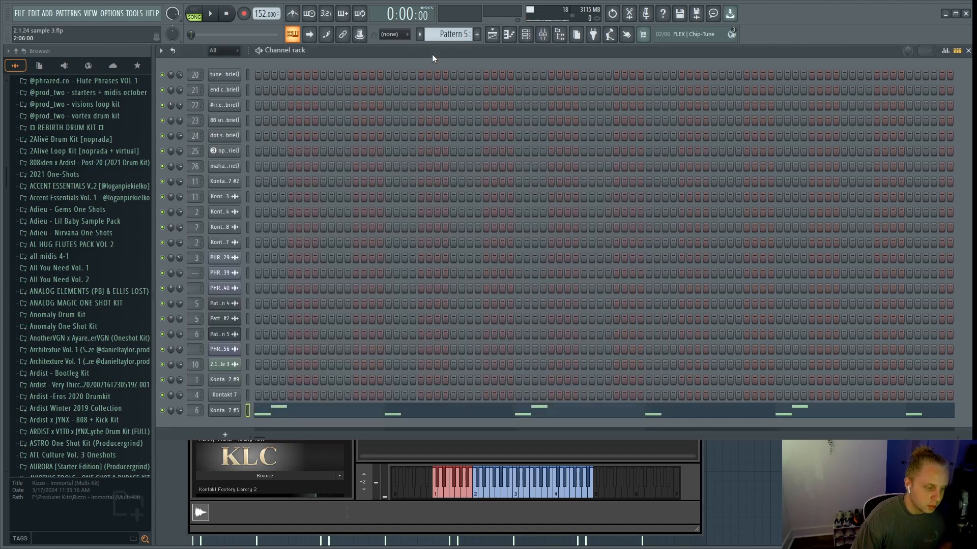
pyautogui.press('F7')
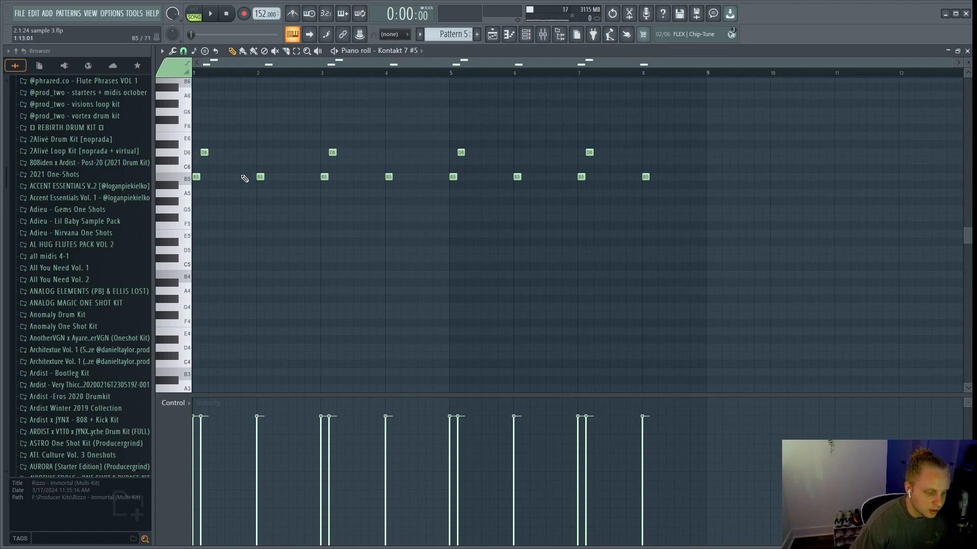
# Select all of Pattern 5's notes, play them in pattern mode, and bring up the channel rack.
pyautogui.click(198, 16)
pyautogui.moveTo(700, 108); pyautogui.dragTo(187, 250)
pyautogui.moveTo(445, 92); pyautogui.dragTo(193, 245)
pyautogui.hotkey('ctrl', 'a')
pyautogui.press('space')
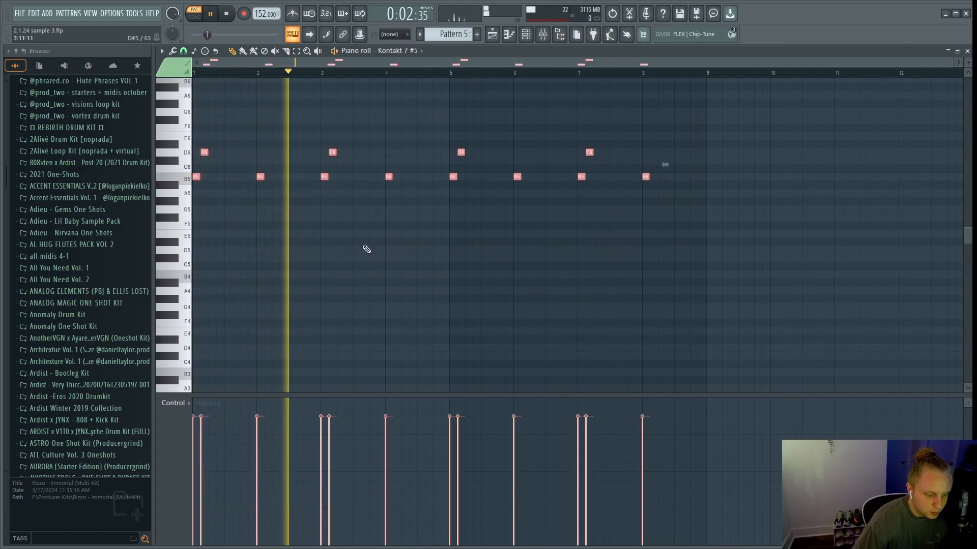
pyautogui.press('space')
pyautogui.press('F6')
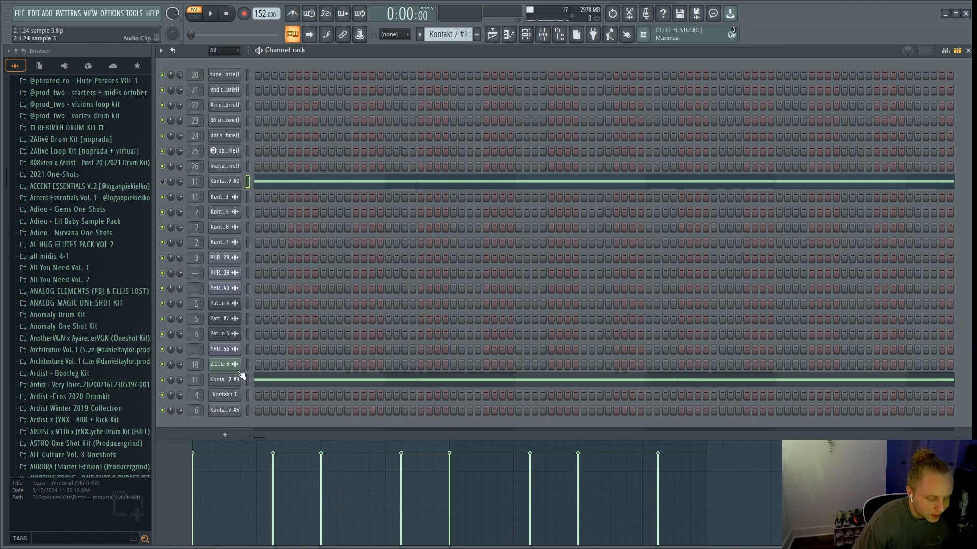
# Open Kontakt 7 #9's notes in the piano roll and view its GALACTIC PIANO instrument from the channel rack.
pyautogui.click(274, 386)
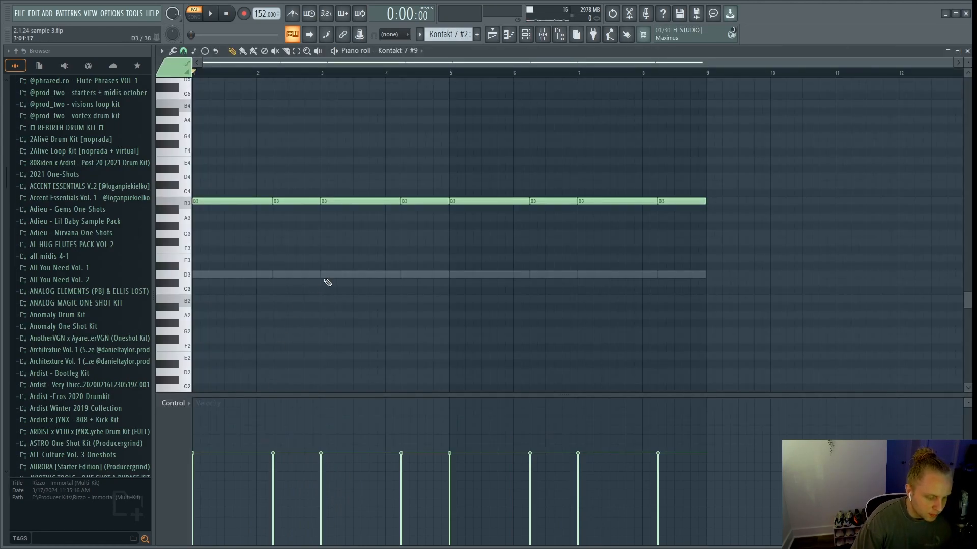
pyautogui.click(526, 34)
pyautogui.click(233, 382)
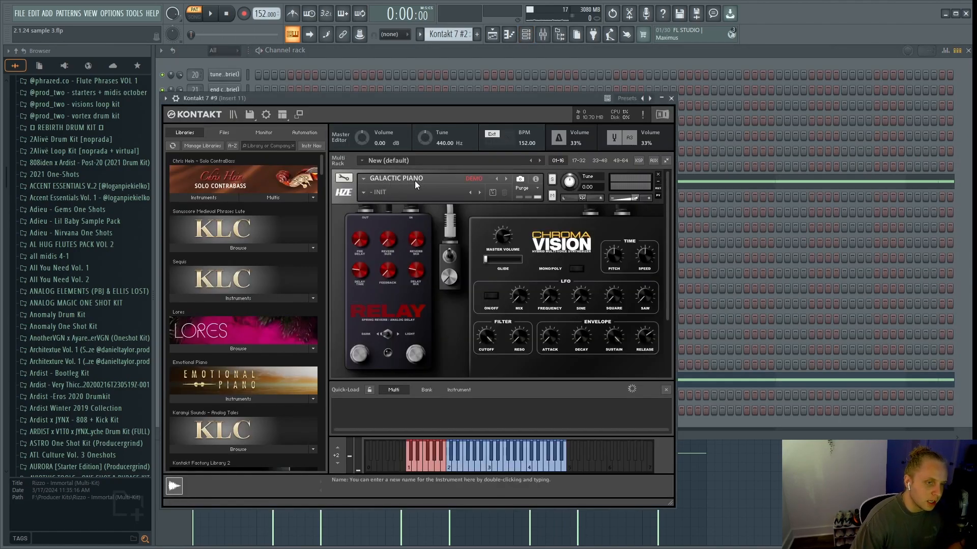
# Select Kontakt 7 #9's B3 notes in the piano roll, deselect them and play the pattern.
pyautogui.press('F7')
pyautogui.moveTo(730, 133); pyautogui.dragTo(214, 273)
pyautogui.moveTo(225, 159); pyautogui.dragTo(778, 255)
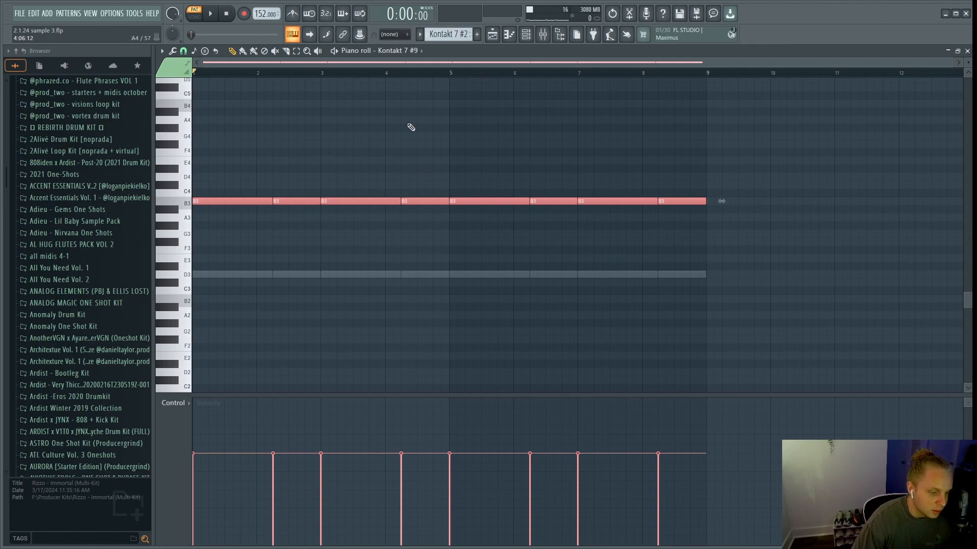
pyautogui.click(478, 144)
pyautogui.press('space')
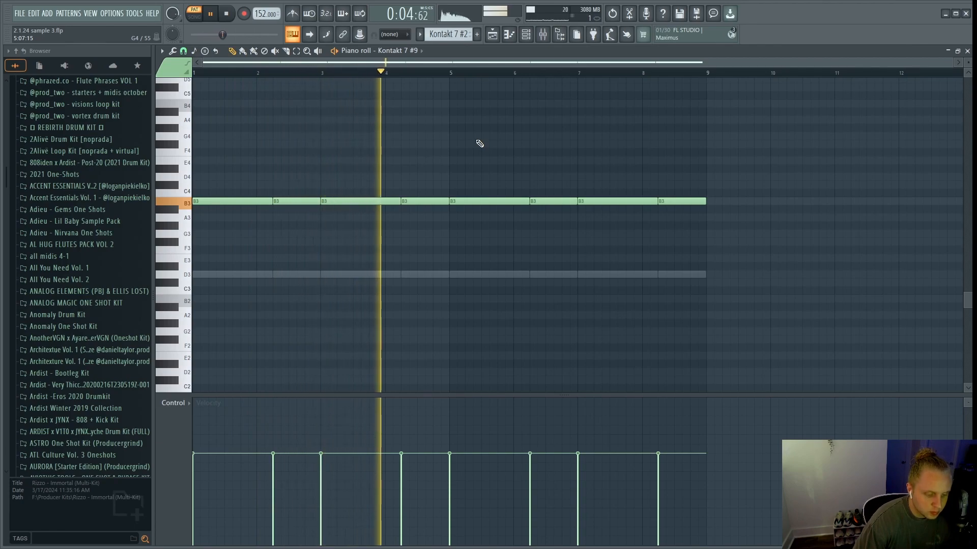
pyautogui.press('space')
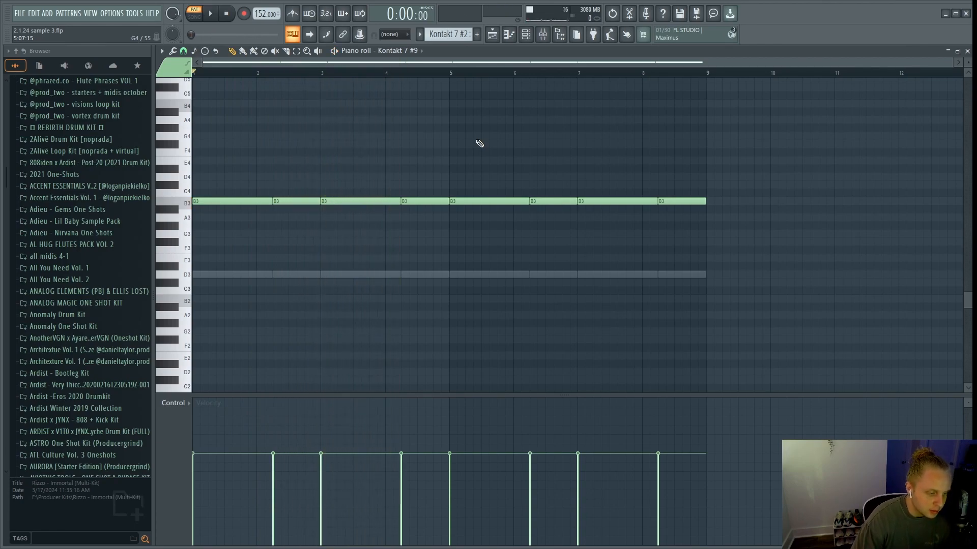
# Select the Kontakt 7 #9 notes again and inspect the Decapitator effect on mixer Insert 11.
pyautogui.moveTo(766, 148); pyautogui.dragTo(192, 238)
pyautogui.press('F9')
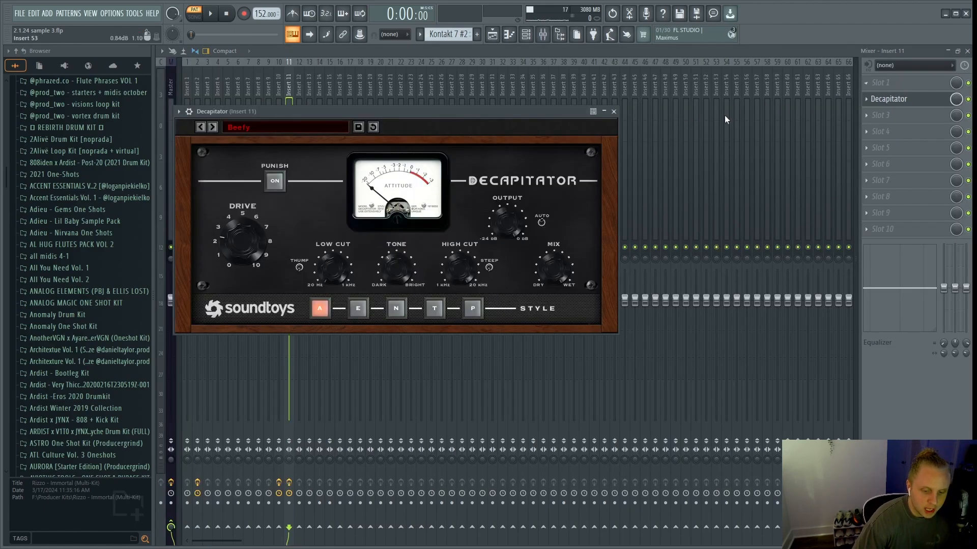
pyautogui.moveTo(346, 113); pyautogui.dragTo(370, 111)
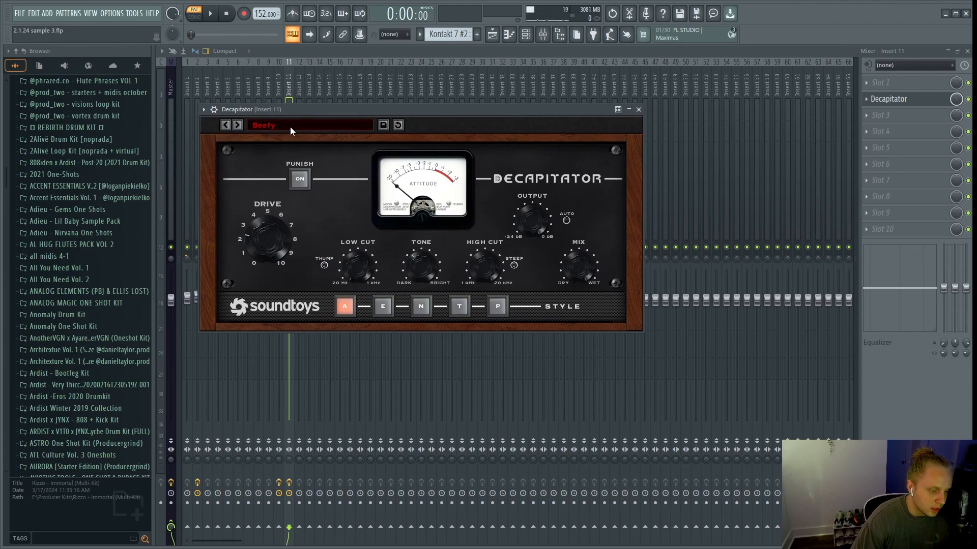
# Bring up the playlist and unmute all of its tracks.
pyautogui.press('F5')
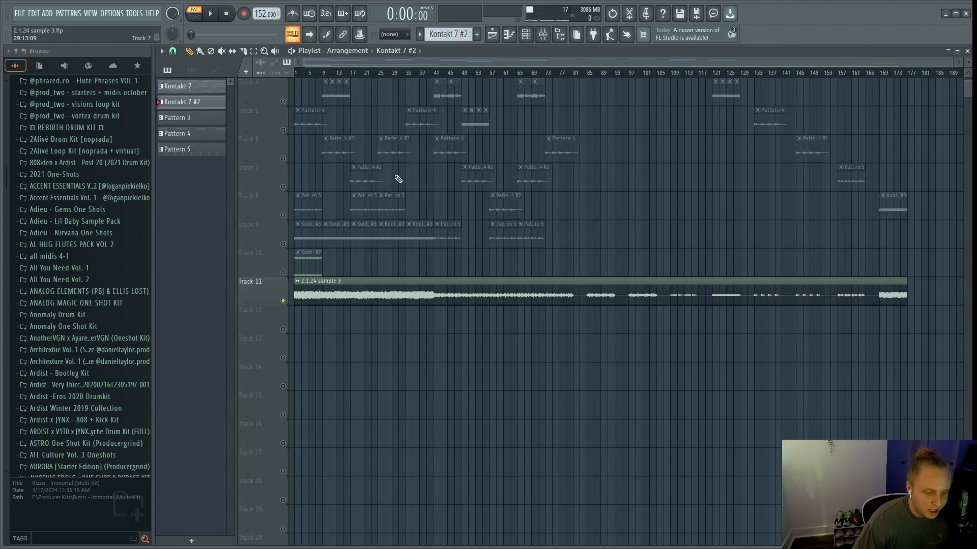
pyautogui.rightClick(309, 349)
pyautogui.moveTo(416, 324); pyautogui.dragTo(305, 349)
# Set the song playhead to bar 85 and select the staggered single-layer clips on Tracks 1 to 8.
pyautogui.moveTo(436, 74); pyautogui.dragTo(902, 98)
pyautogui.keyDown('ctrl'); pyautogui.click(629, 75); pyautogui.keyUp('ctrl')
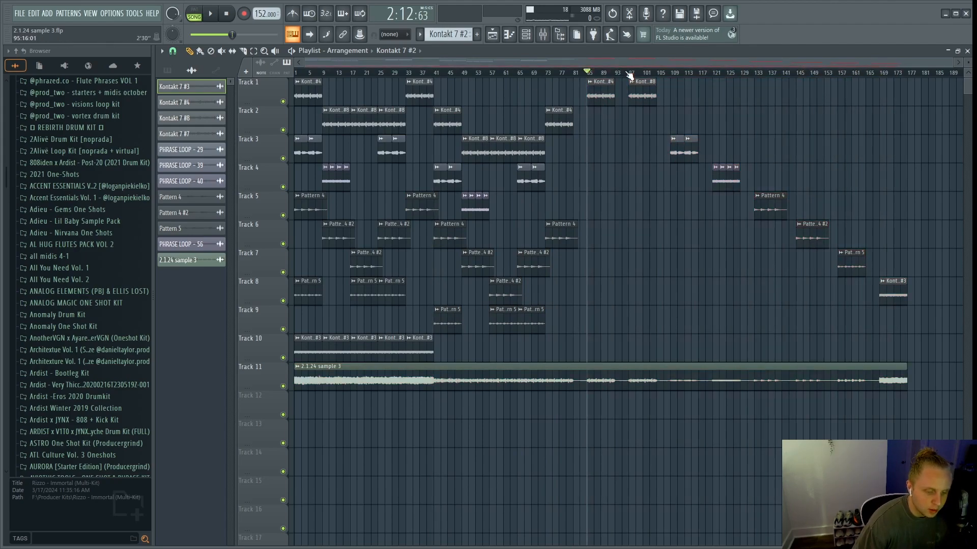
pyautogui.moveTo(469, 350); pyautogui.dragTo(565, 355)
pyautogui.moveTo(592, 87); pyautogui.dragTo(894, 282)
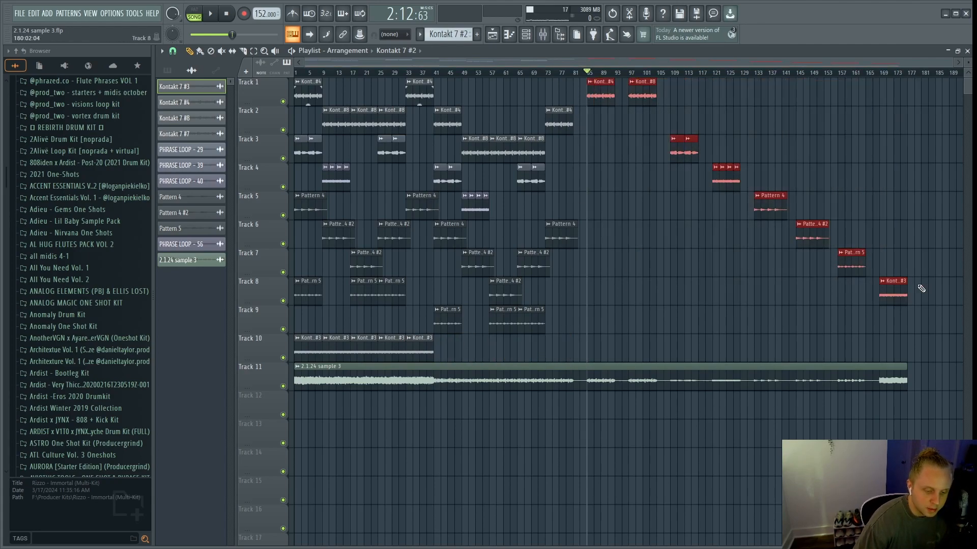
# Examine the layered arrangement section by section, selecting groups of clips across the playlist tracks and deselecting them.
pyautogui.scroll(5, 290, 235)
pyautogui.moveTo(365, 93); pyautogui.dragTo(298, 301)
pyautogui.moveTo(297, 165); pyautogui.dragTo(379, 229)
pyautogui.scroll(-3, 377, 189)
pyautogui.moveTo(374, 93); pyautogui.dragTo(376, 254)
pyautogui.moveTo(388, 79); pyautogui.dragTo(362, 275)
pyautogui.moveTo(356, 249); pyautogui.dragTo(291, 319)
pyautogui.moveTo(415, 80); pyautogui.dragTo(420, 305)
pyautogui.click(364, 265)
pyautogui.moveTo(364, 265); pyautogui.dragTo(483, 277)
pyautogui.moveTo(377, 279); pyautogui.dragTo(441, 293)
pyautogui.moveTo(441, 80); pyautogui.dragTo(488, 300)
pyautogui.moveTo(415, 136); pyautogui.dragTo(498, 153)
pyautogui.moveTo(499, 79); pyautogui.dragTo(510, 201)
pyautogui.moveTo(537, 74); pyautogui.dragTo(534, 105)
pyautogui.hotkey('ctrl', 'd')
pyautogui.moveTo(399, 136); pyautogui.dragTo(495, 159)
pyautogui.moveTo(358, 278); pyautogui.dragTo(311, 308)
pyautogui.moveTo(542, 76); pyautogui.dragTo(791, 74)
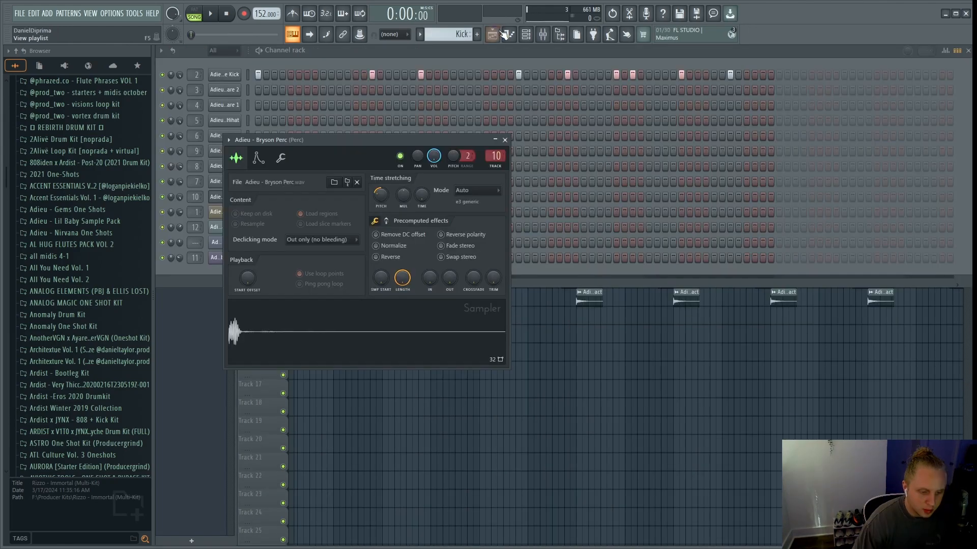
# View the drum project's playlist arrangement and open the Adieu - Blue Kick sampler settings.
pyautogui.click(497, 36)
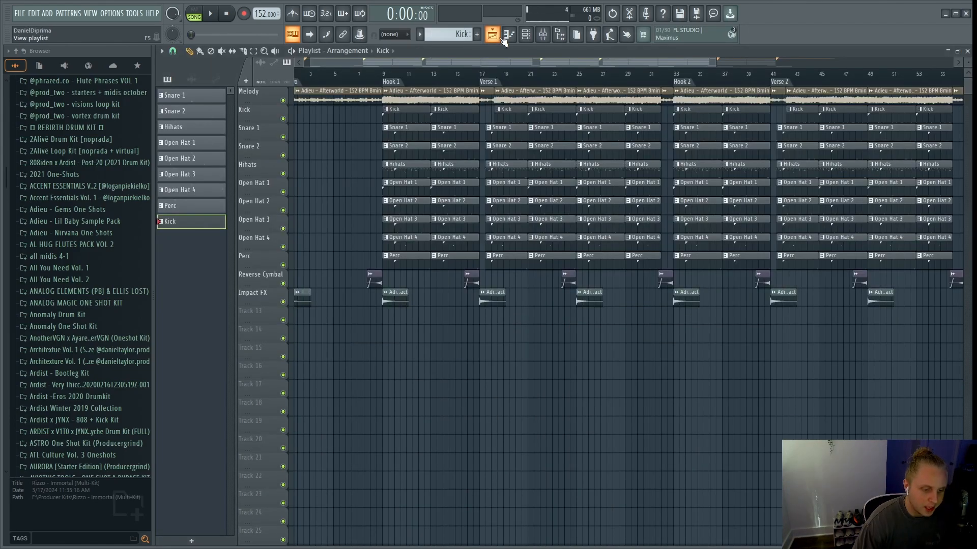
pyautogui.scroll(-3, 847, 106)
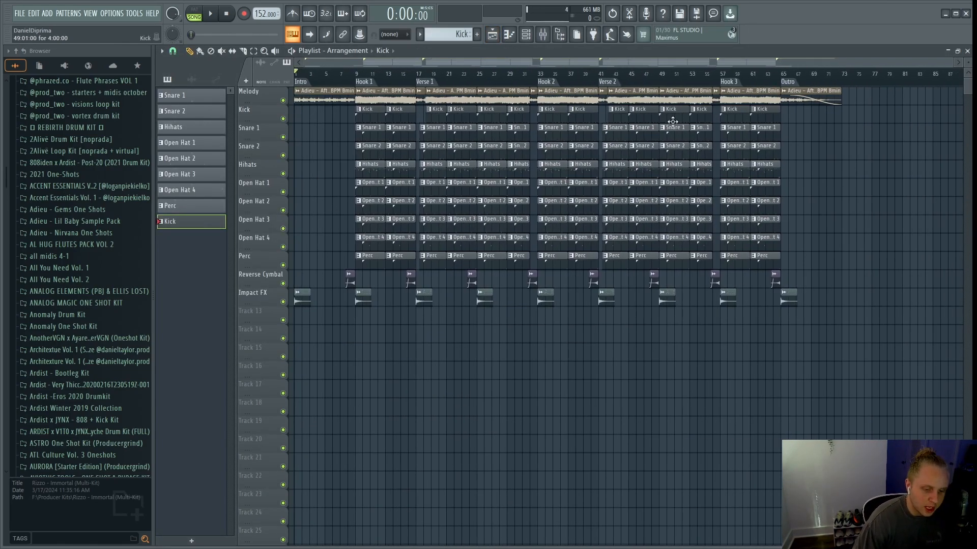
pyautogui.click(528, 35)
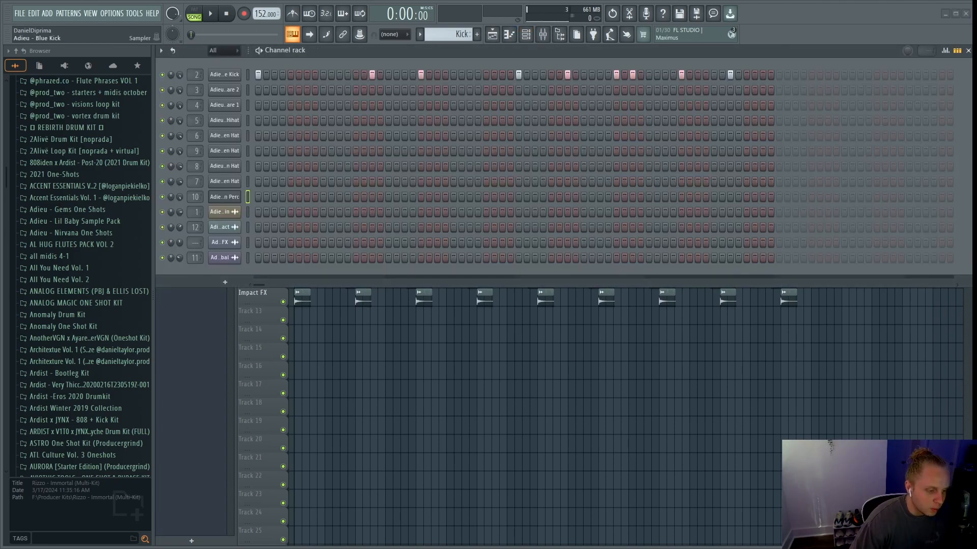
pyautogui.click(225, 75)
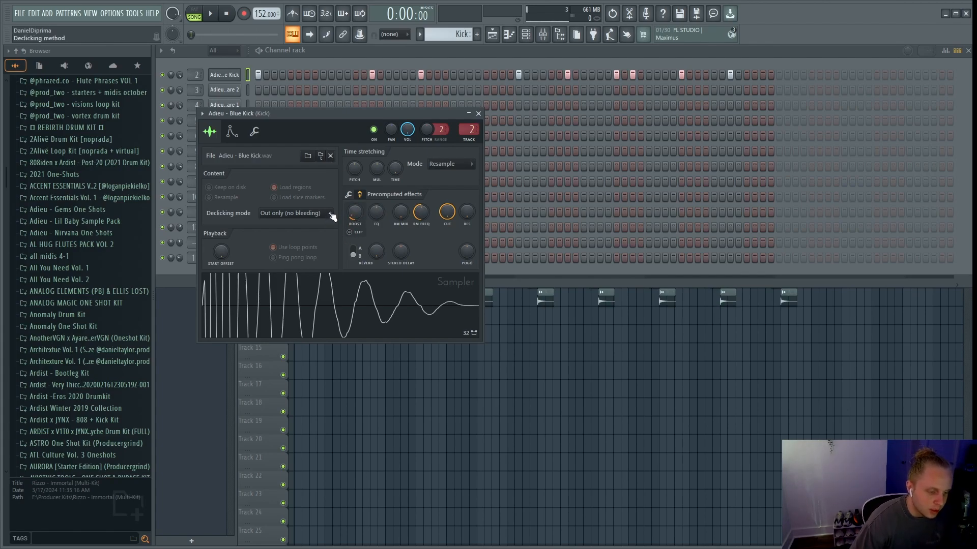
# Review Hook 1 and Verse 1 in the playlist, selecting the short melody clip at bar 17 and auditioning from there.
pyautogui.press('F5')
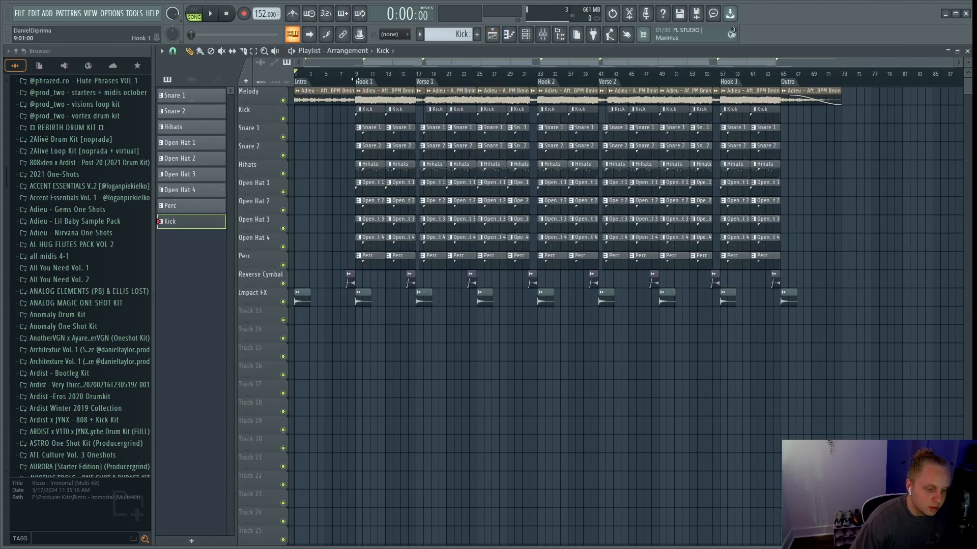
pyautogui.click(373, 80)
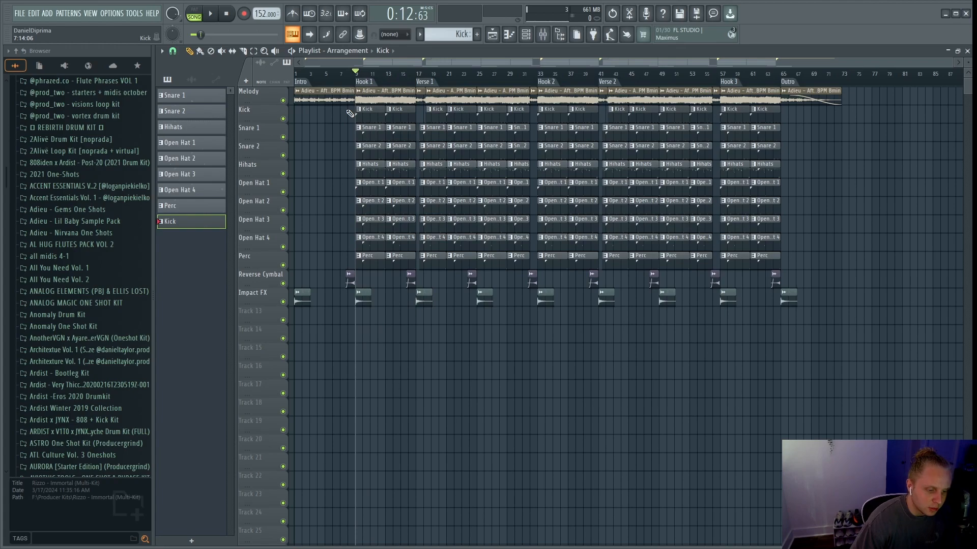
pyautogui.scroll(5, 560, 124)
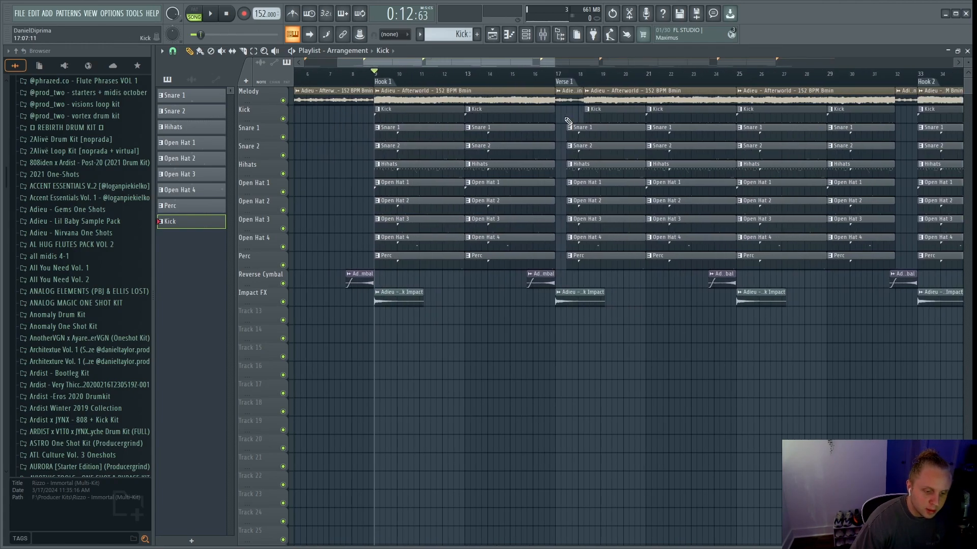
pyautogui.scroll(-2, 560, 124)
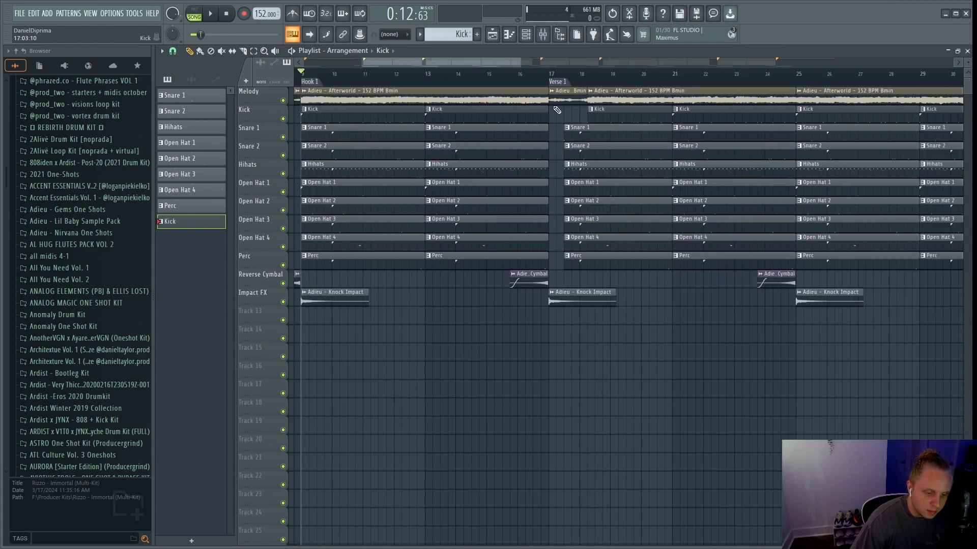
pyautogui.scroll(2, 573, 120)
pyautogui.moveTo(557, 89); pyautogui.dragTo(586, 113)
pyautogui.press('space')
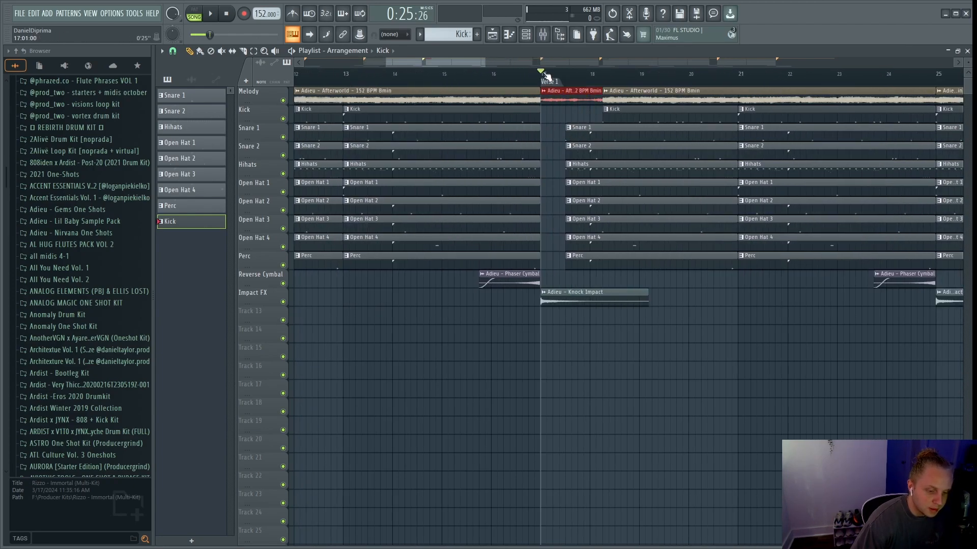
pyautogui.scroll(-1, 575, 112)
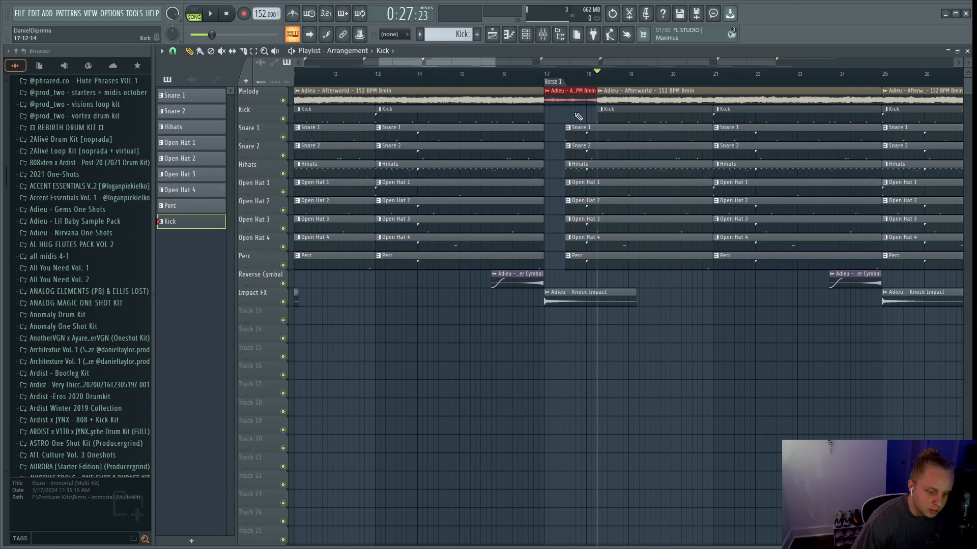
# Play the Adieu - Blue Kick notes in the piano roll from Hook 1 in song mode.
pyautogui.scroll(-3, 573, 111)
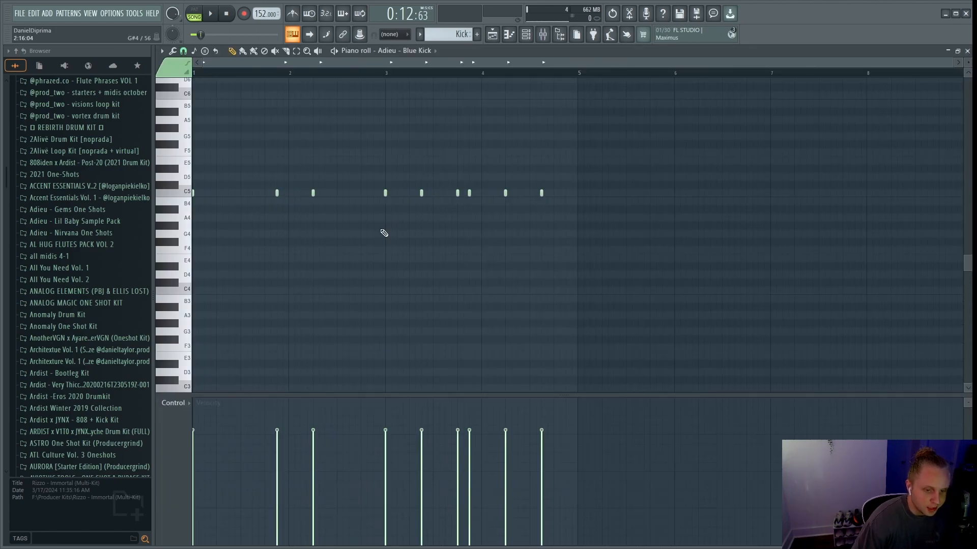
pyautogui.press('space')
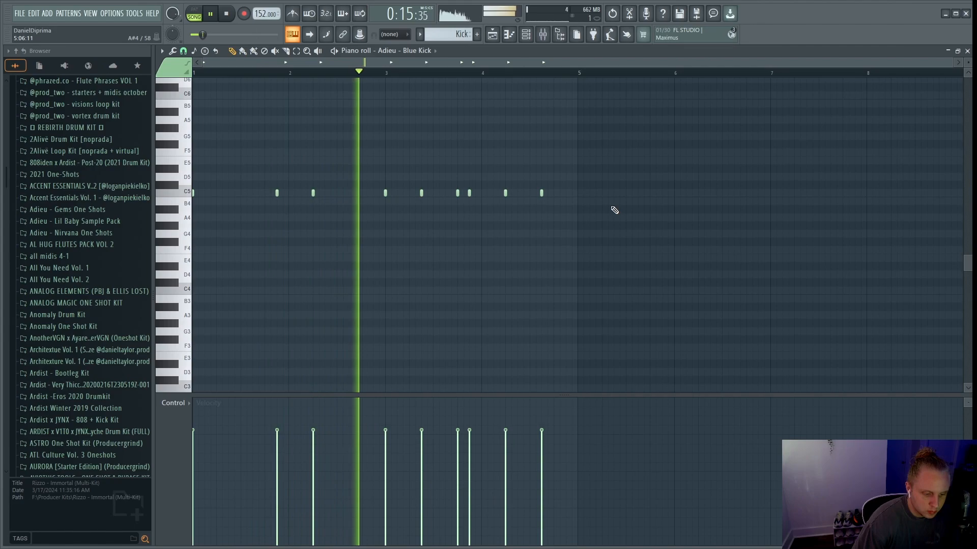
pyautogui.press('space')
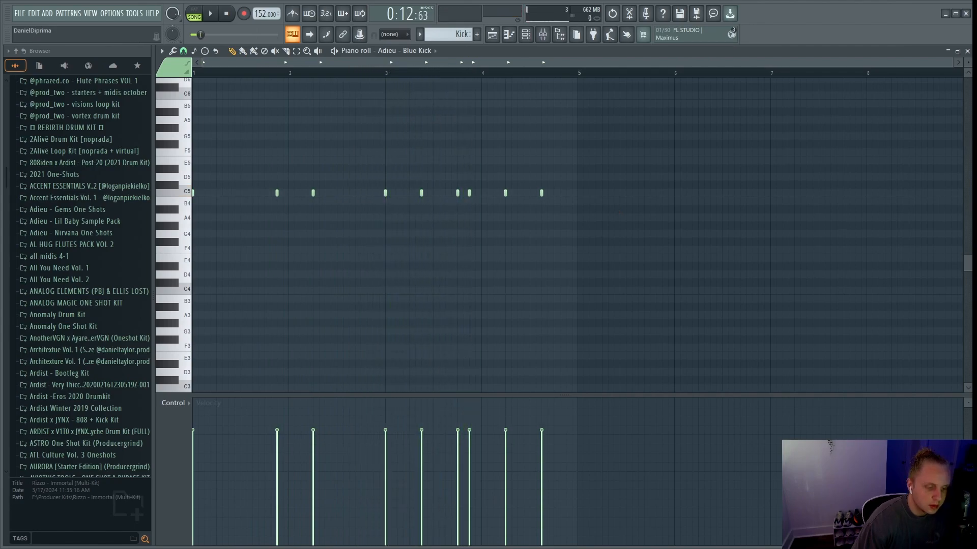
# Inspect the Adieu - OZ Snare 2 steps and sampler, and the Fruity Reeverb 2 on its Snare 1 mixer track.
pyautogui.press('F7')
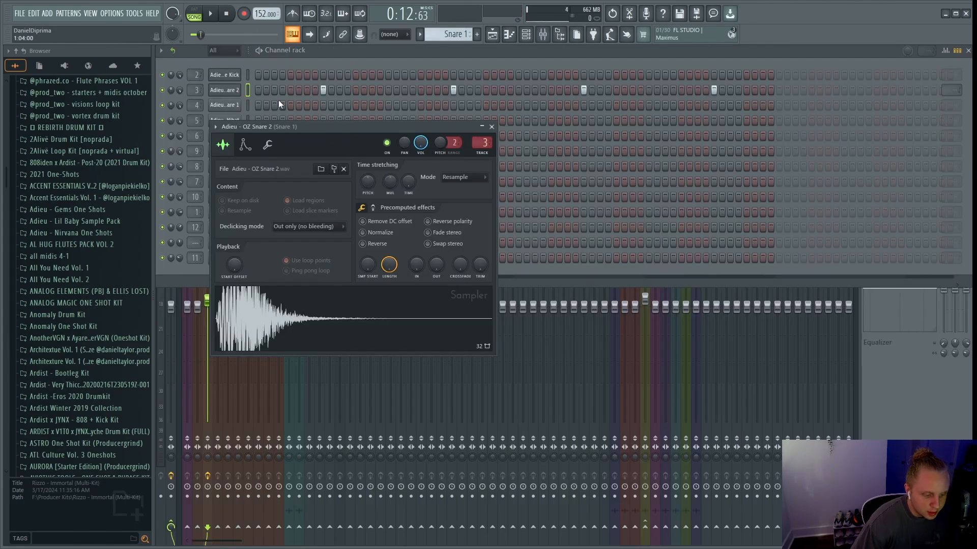
pyautogui.click(275, 93)
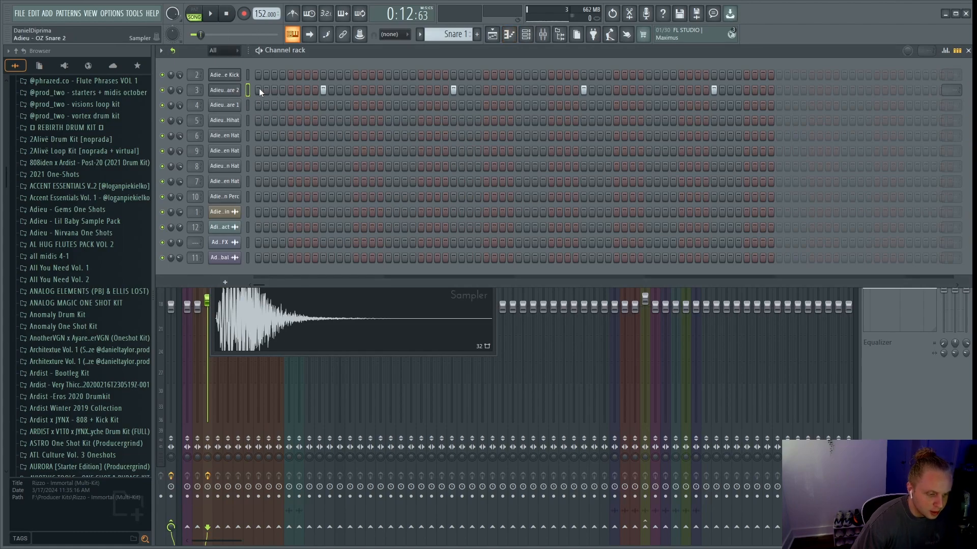
pyautogui.press('F7')
pyautogui.press('F9')
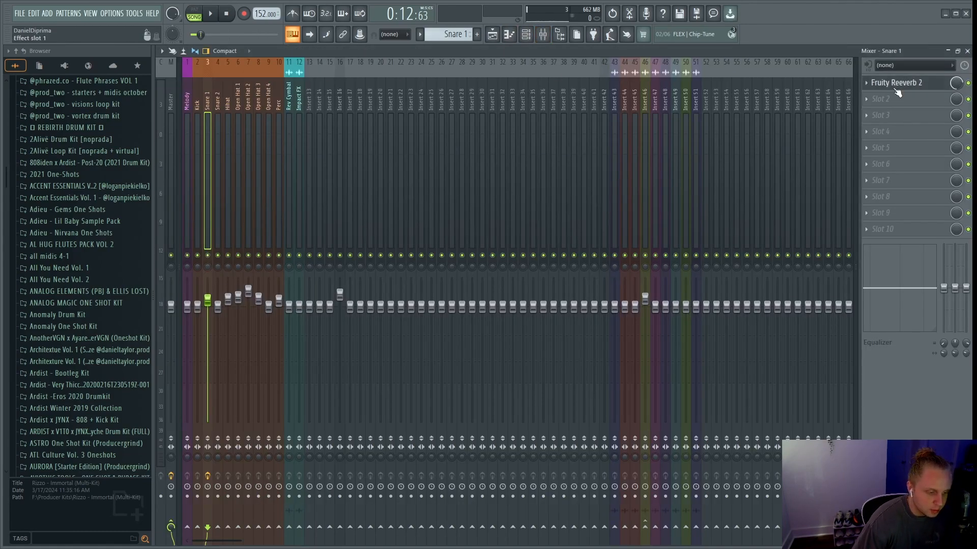
# Play Hook 1 in the playlist with the melody, kick and Snare 1 tracks.
pyautogui.press('F6')
pyautogui.press('F5')
pyautogui.press('space')
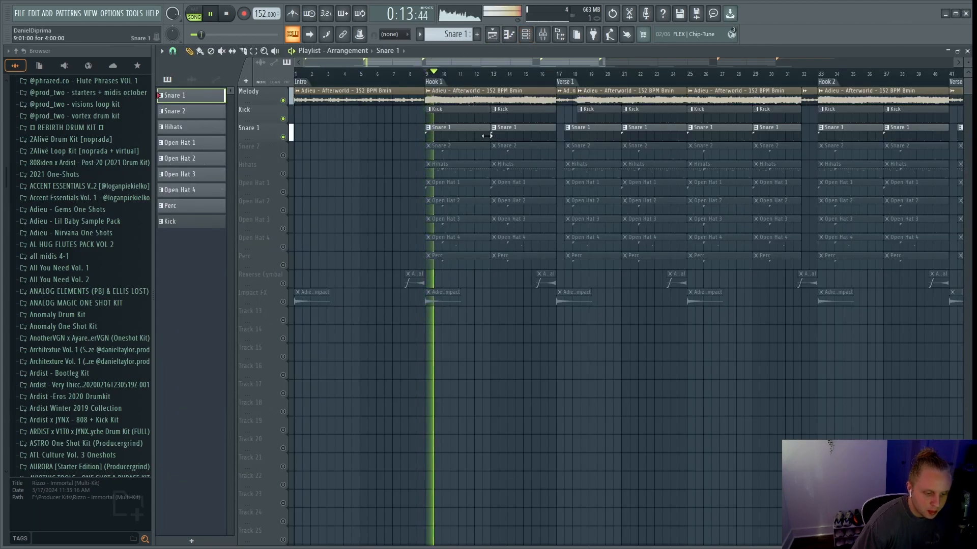
# View the Adieu - Tinker Hihat notes in the piano roll, selecting the whole pattern and the lower-pitched rolls beneath C5.
pyautogui.press('F7')
pyautogui.hscroll(-3, 335, 266)
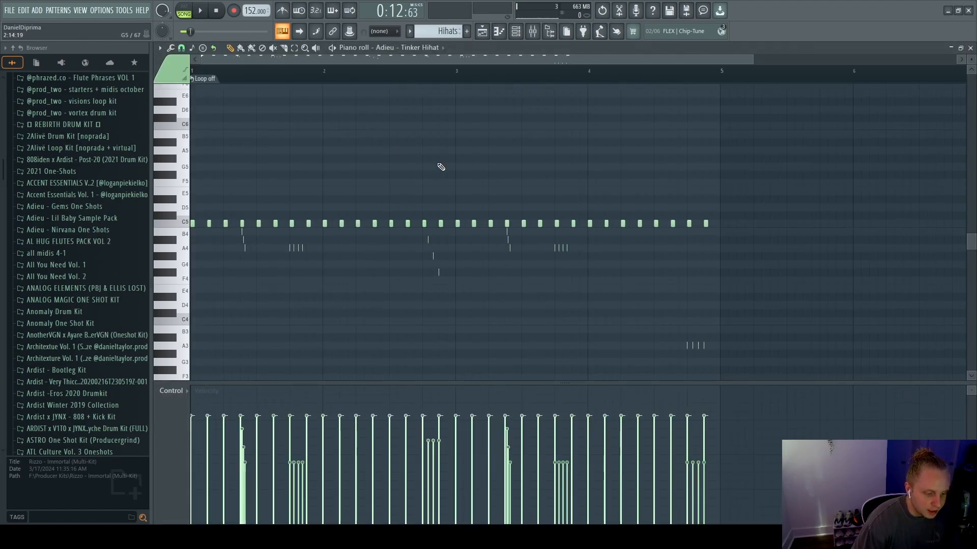
pyautogui.scroll(-2, 441, 166)
pyautogui.moveTo(656, 132); pyautogui.dragTo(153, 332)
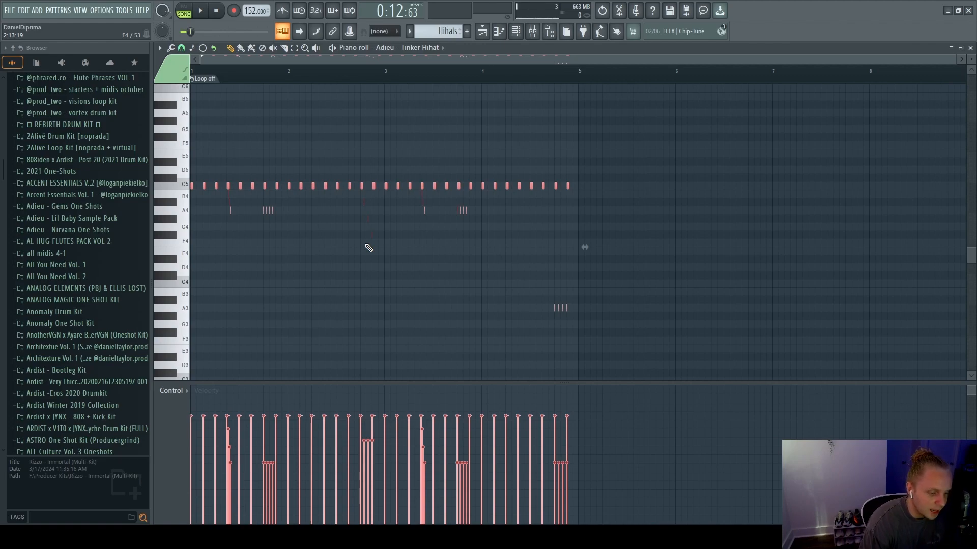
pyautogui.scroll(3, 291, 60)
pyautogui.moveTo(226, 192); pyautogui.dragTo(824, 330)
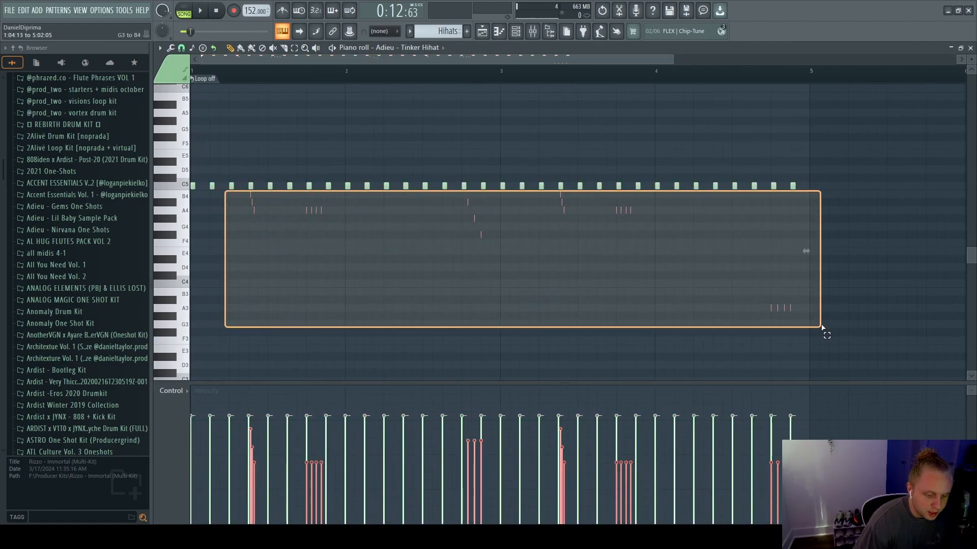
# Zoom in on bar 1 of the hi-hats and select the descending three-note roll below C5.
pyautogui.scroll(2, 280, 224)
pyautogui.scroll(1, 279, 224)
pyautogui.moveTo(278, 192); pyautogui.dragTo(357, 228)
pyautogui.moveTo(279, 189); pyautogui.dragTo(342, 226)
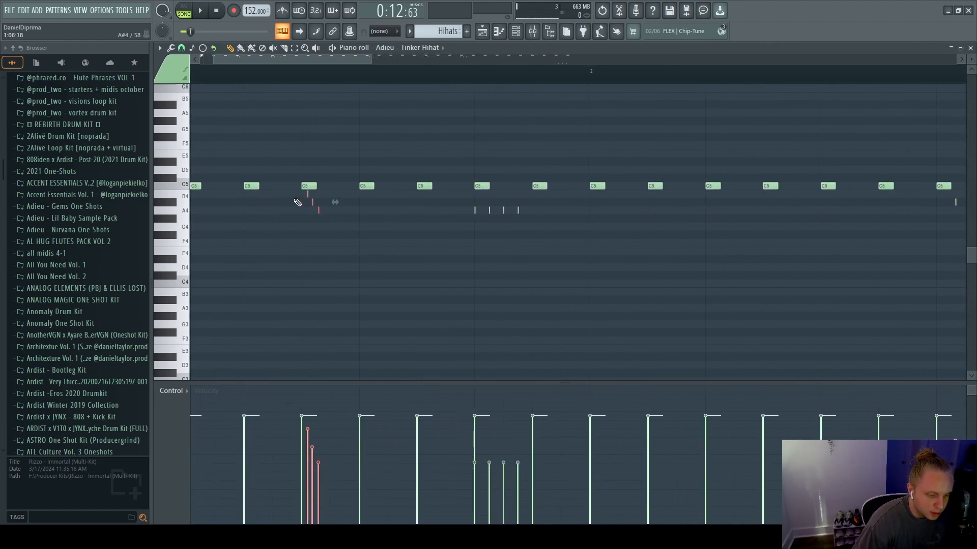
pyautogui.scroll(-2, 319, 206)
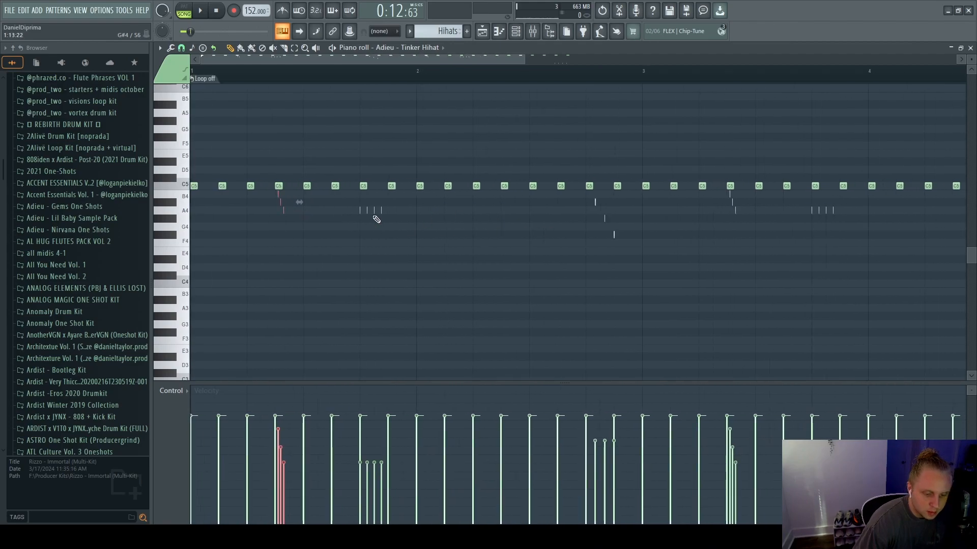
# Select the descending roll late in bar 2, the A3 roll ending bar 4, and all hi-hat rolls together.
pyautogui.scroll(2, 585, 224)
pyautogui.moveTo(586, 189); pyautogui.dragTo(694, 246)
pyautogui.moveTo(608, 191); pyautogui.dragTo(705, 255)
pyautogui.scroll(-3, 470, 246)
pyautogui.moveTo(665, 287); pyautogui.dragTo(773, 332)
pyautogui.moveTo(777, 200); pyautogui.dragTo(193, 321)
# Play the arrangement in song mode while following the Tinker Hihat notes in the piano roll.
pyautogui.click(189, 12)
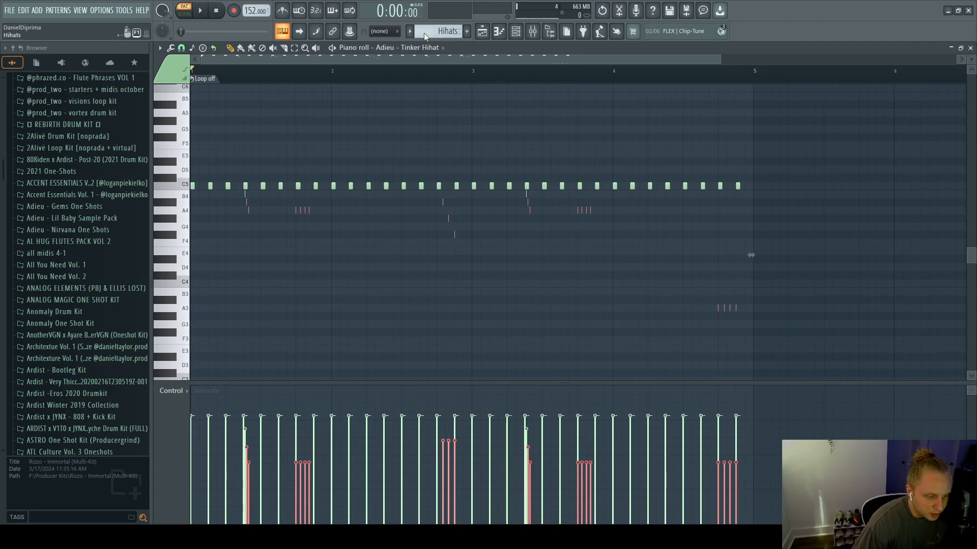
pyautogui.click(482, 34)
pyautogui.press('l')
pyautogui.press('space')
pyautogui.press('F7')
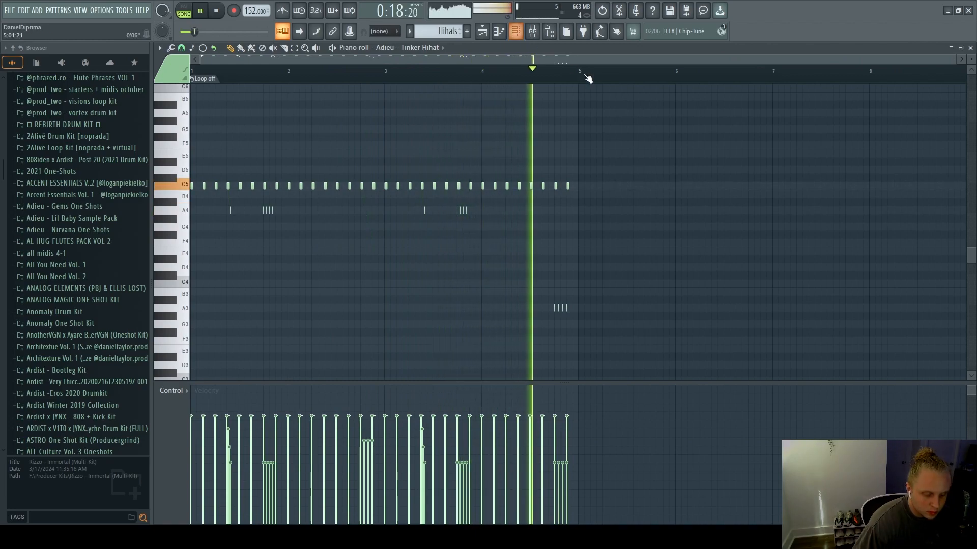
# Stop playback and examine the OZ Snare 1 notes in the piano roll, selecting all of them and the last note in bar 4.
pyautogui.press('space')
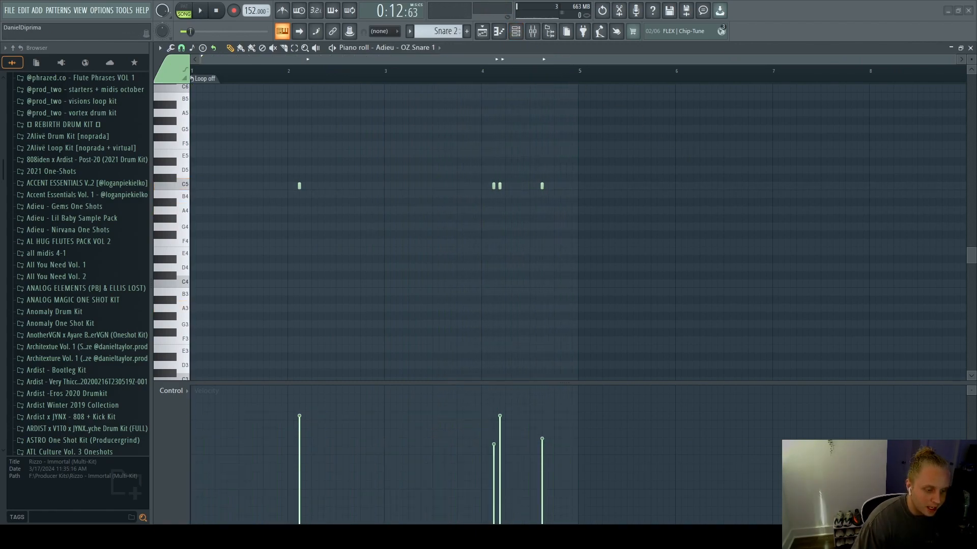
pyautogui.moveTo(685, 126); pyautogui.dragTo(170, 239)
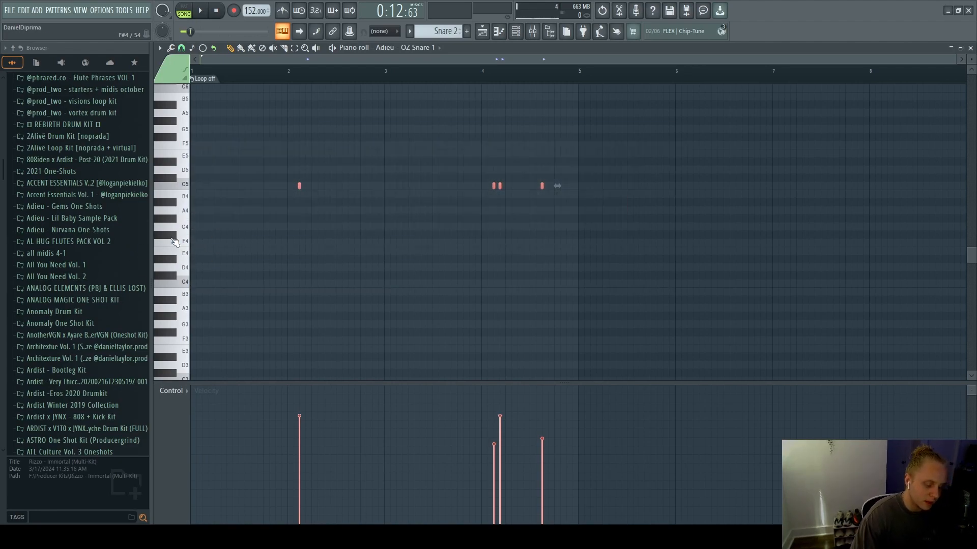
pyautogui.moveTo(441, 168); pyautogui.dragTo(622, 209)
pyautogui.click(540, 185)
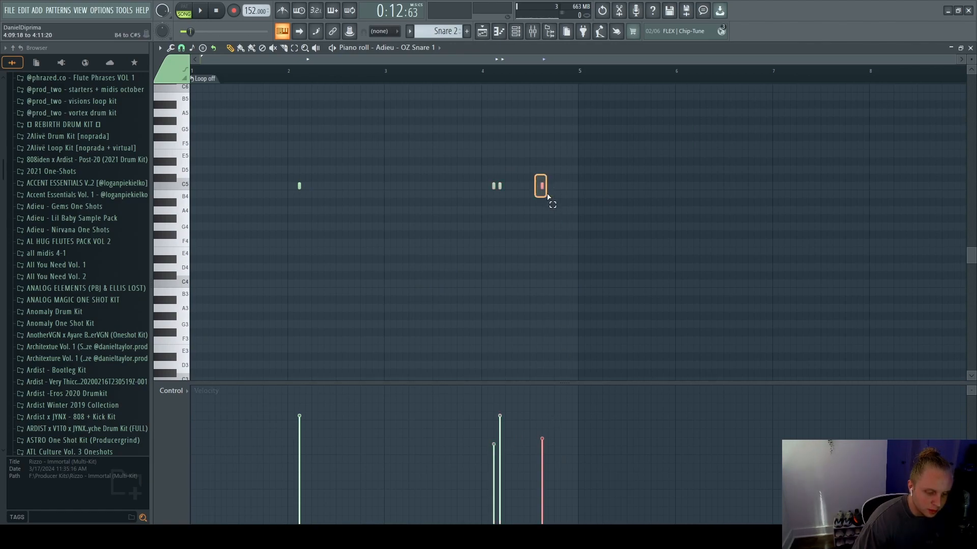
pyautogui.click(452, 294)
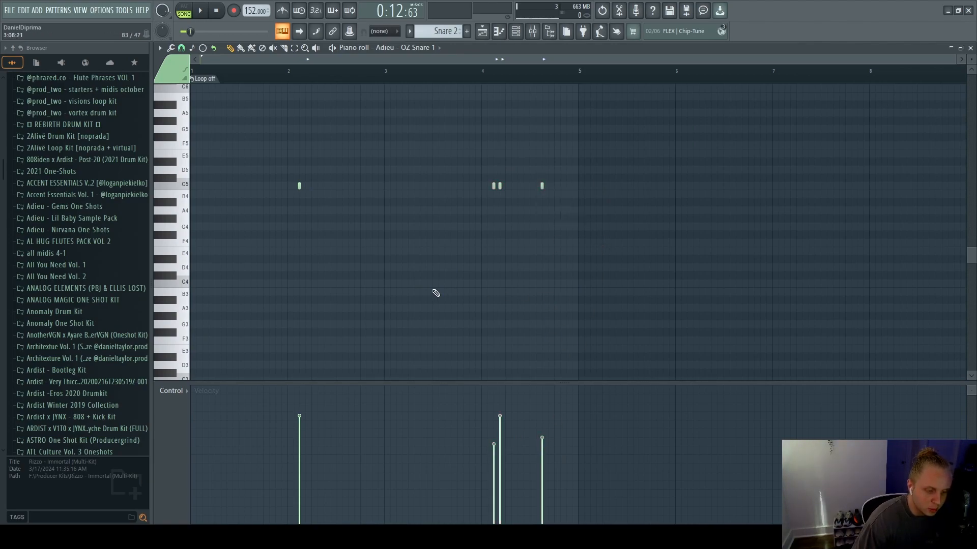
pyautogui.press('space')
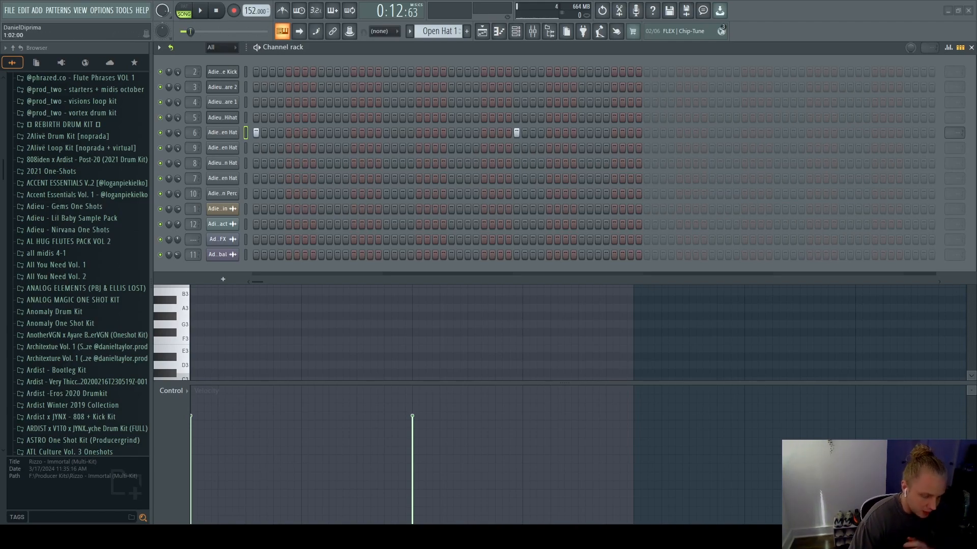
# Enable the Open Hat 2 and Open Hat 3 tracks in the playlist and show the Open Hat 2 pattern in the channel rack.
pyautogui.click(388, 51)
pyautogui.click(489, 32)
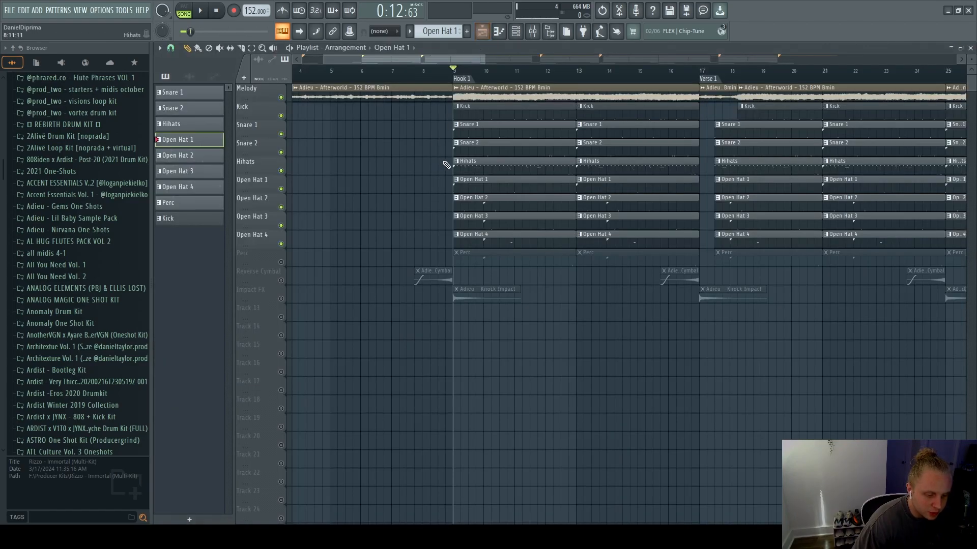
pyautogui.click(281, 208)
pyautogui.click(281, 226)
pyautogui.click(214, 155)
pyautogui.press('F5')
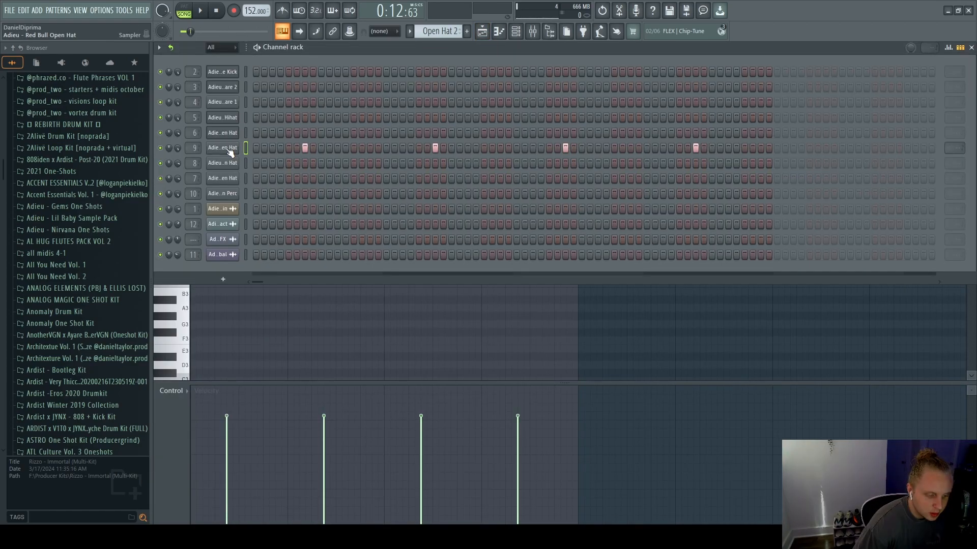
# Adjust the fade-out of the Red Bull Open Hat sample in its channel settings and play the arrangement.
pyautogui.click(227, 149)
pyautogui.moveTo(465, 233); pyautogui.dragTo(464, 269)
pyautogui.moveTo(465, 233); pyautogui.dragTo(464, 207)
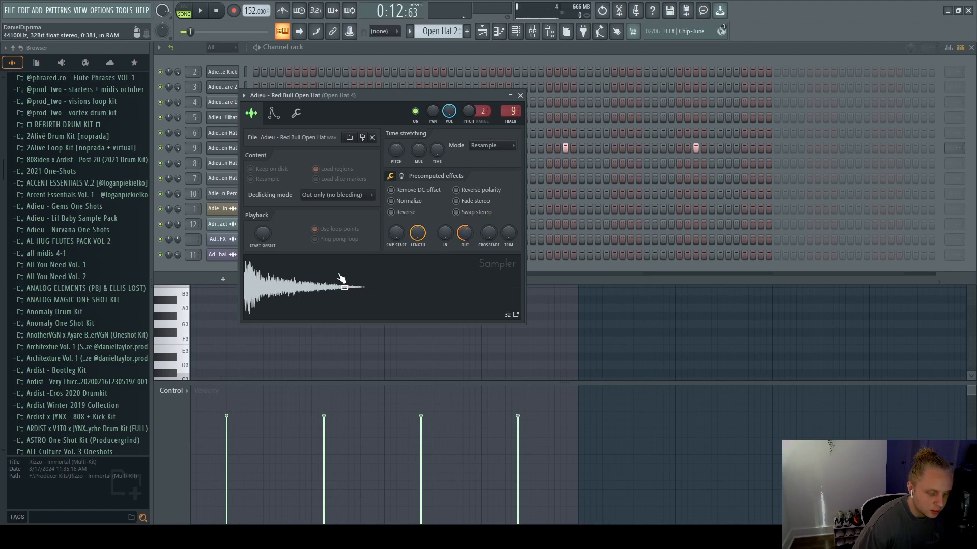
pyautogui.click(389, 53)
pyautogui.press('space')
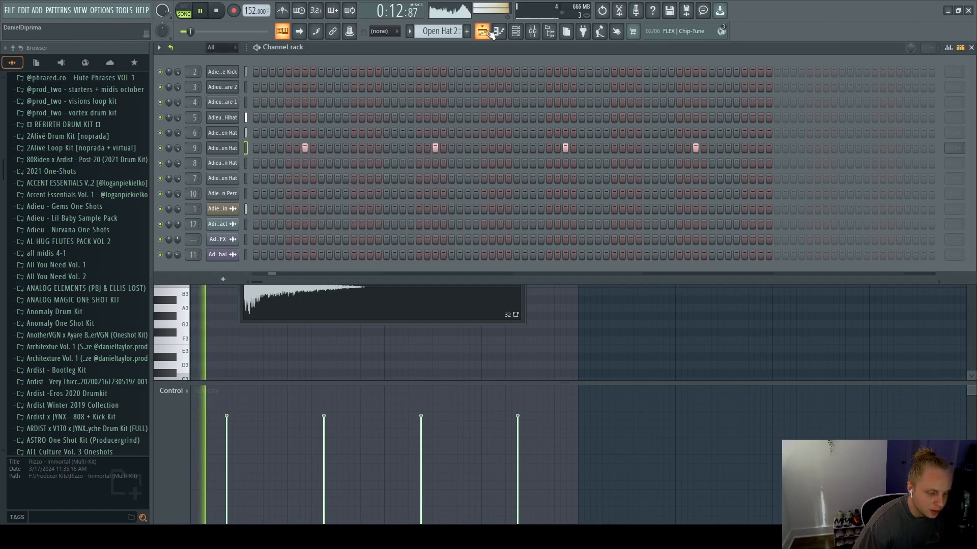
pyautogui.press('F7')
pyautogui.press('F7')
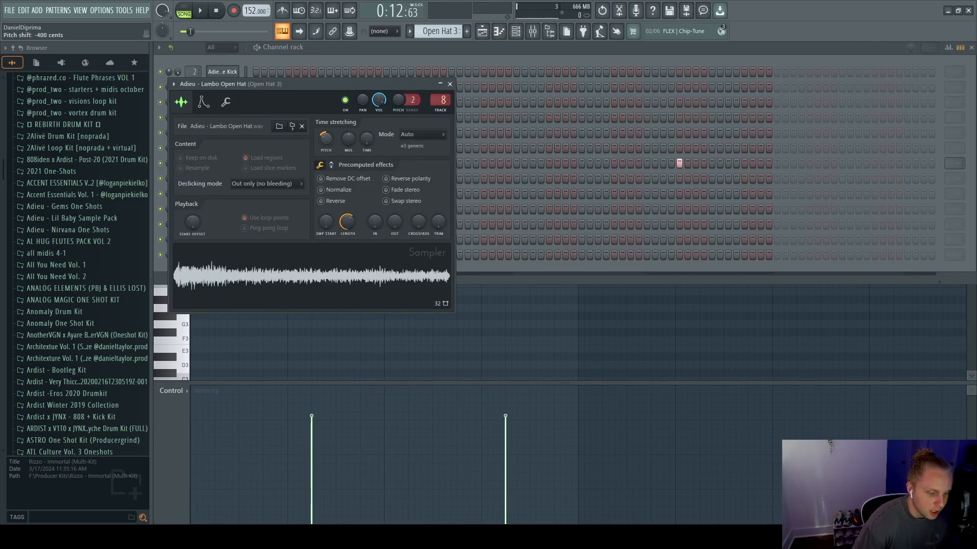
# Close the Lambo Open Hat sampler and play the arrangement with the Open Hat 3 pattern.
pyautogui.click(325, 55)
pyautogui.press('F7')
pyautogui.press('F7')
pyautogui.press('space')
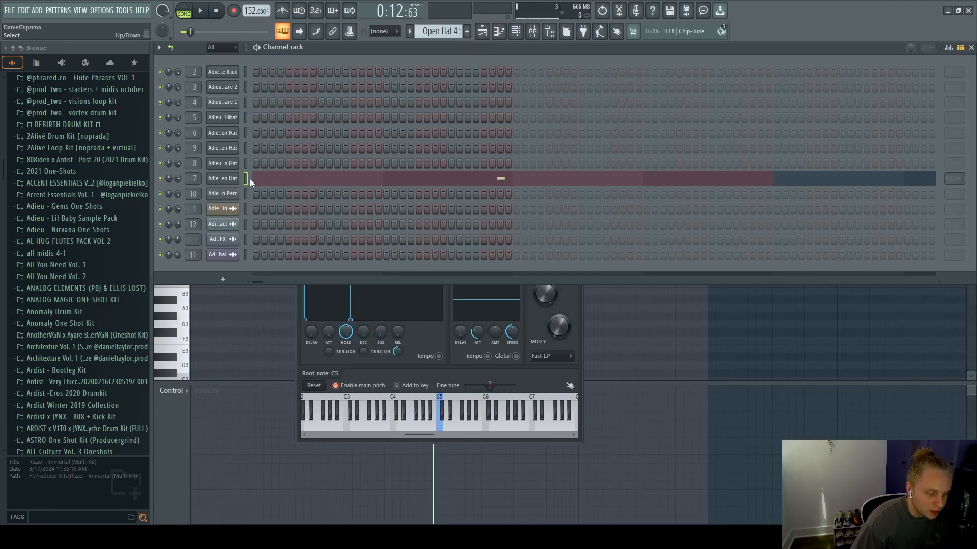
# Review the Maniac Open Hat channel's volume envelope and sample settings, then its note in the piano roll.
pyautogui.click(234, 181)
pyautogui.click(234, 180)
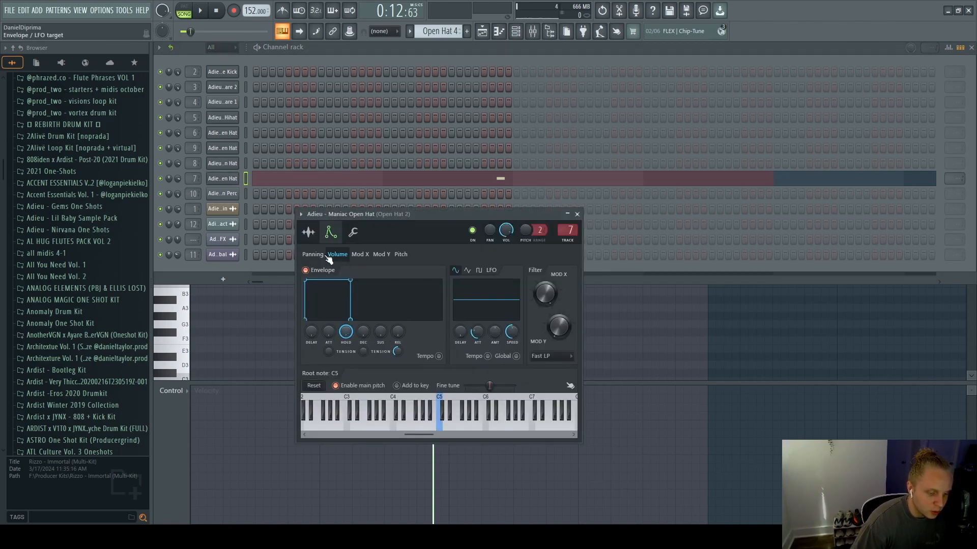
pyautogui.click(312, 233)
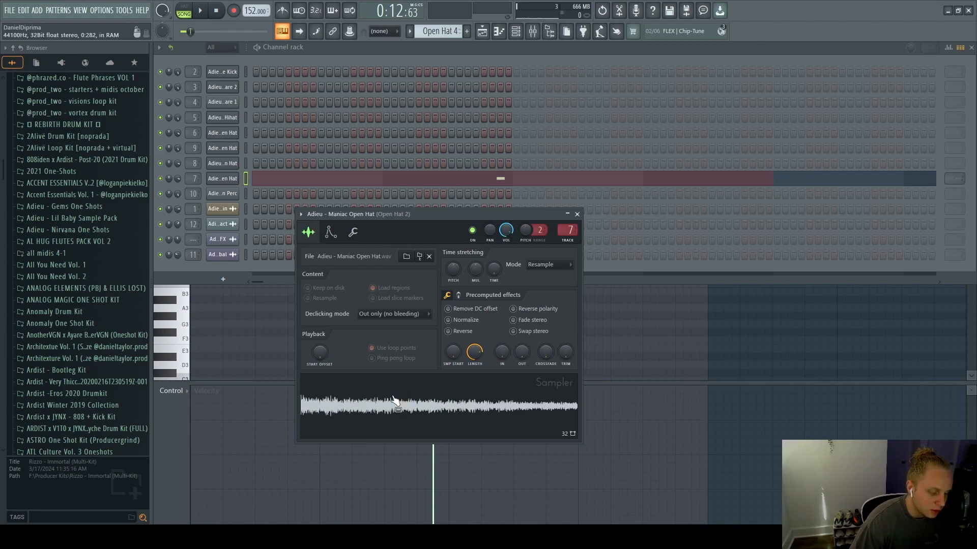
pyautogui.click(308, 185)
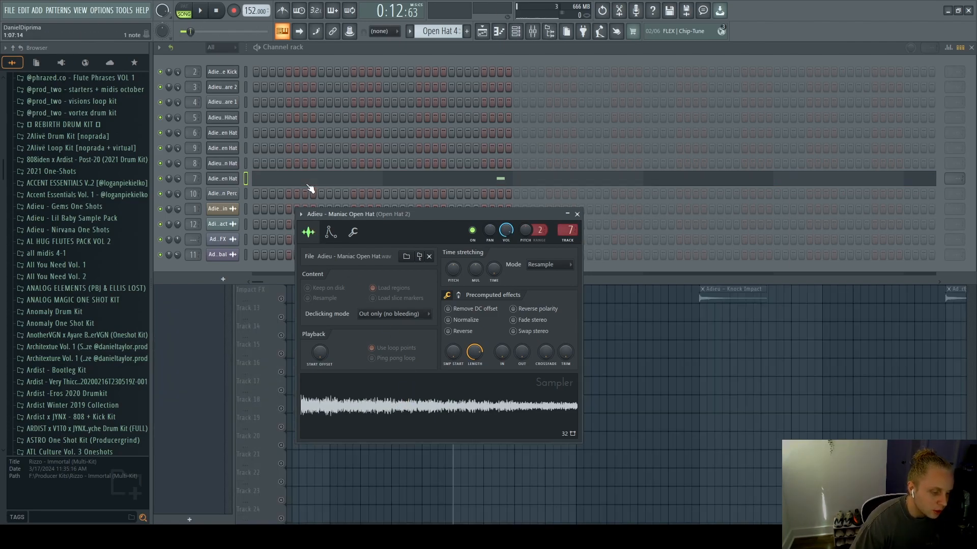
pyautogui.scroll(4, 450, 259)
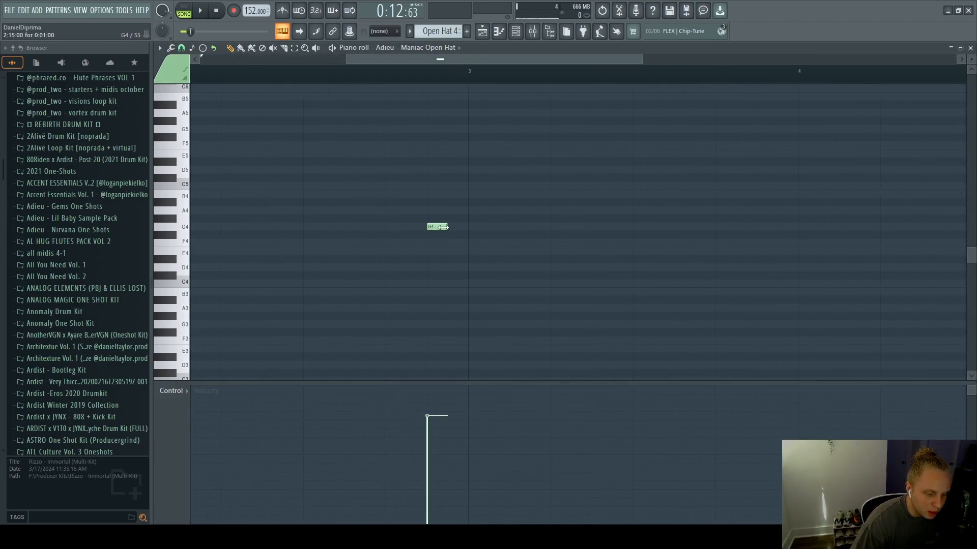
# Try raising the Maniac Open Hat note at the end of bar 2 to C5.
pyautogui.scroll(-4, 438, 154)
pyautogui.moveTo(362, 199); pyautogui.dragTo(504, 265)
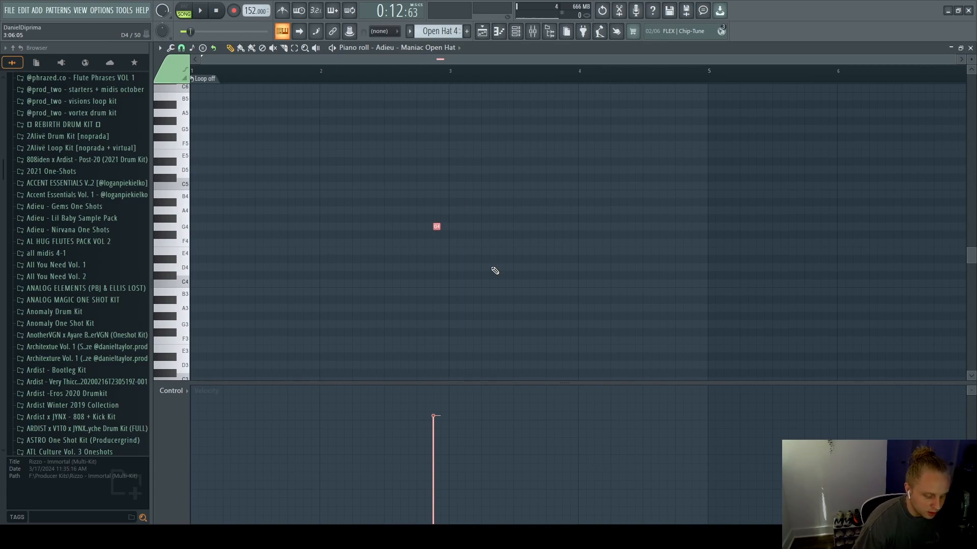
pyautogui.press('Up')
pyautogui.press('Up')
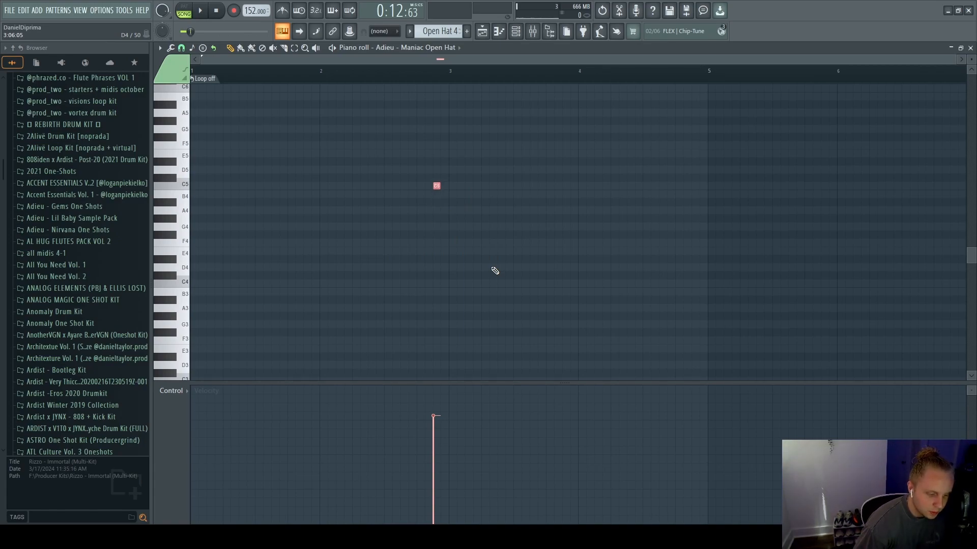
pyautogui.hotkey('ctrl', 'd')
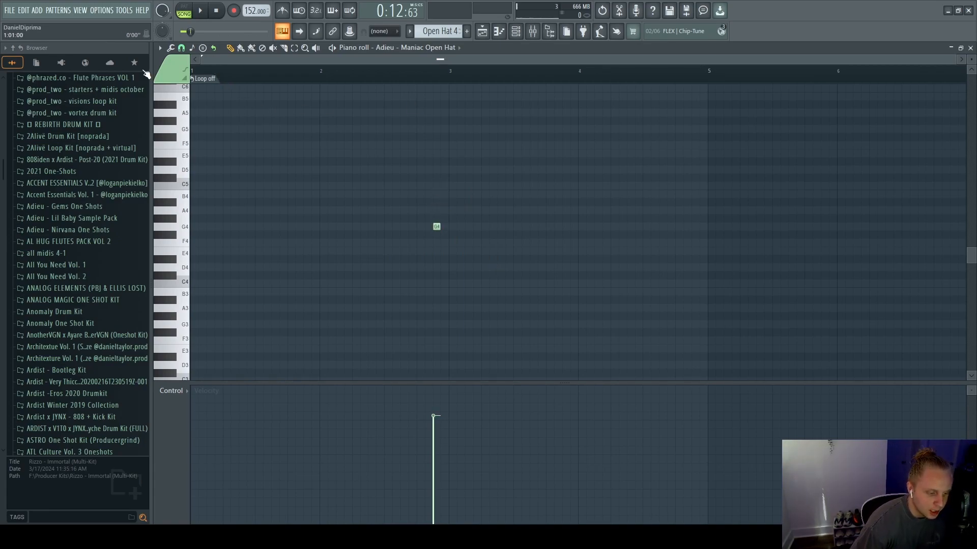
# Play the arrangement while following the Maniac Open Hat note in the piano roll.
pyautogui.press('space')
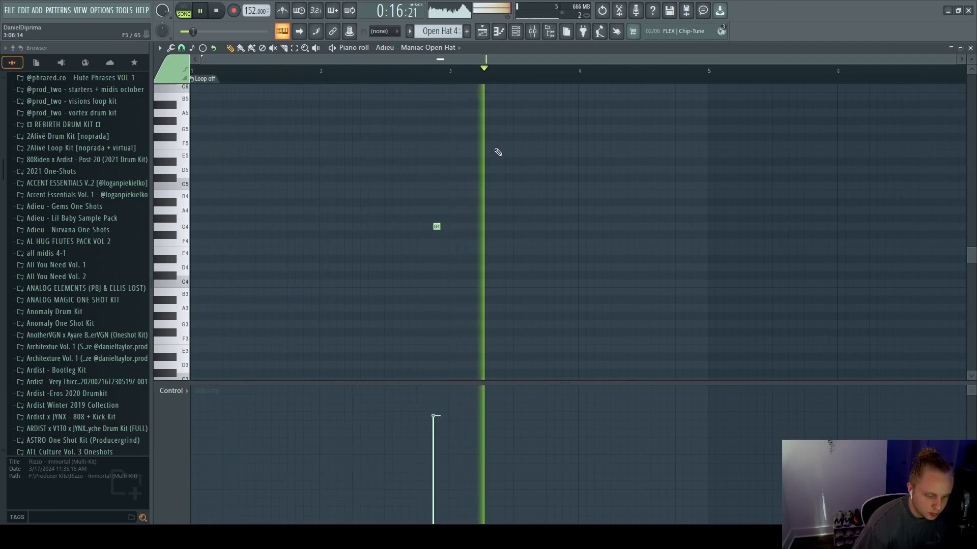
pyautogui.press('space')
pyautogui.press('F5')
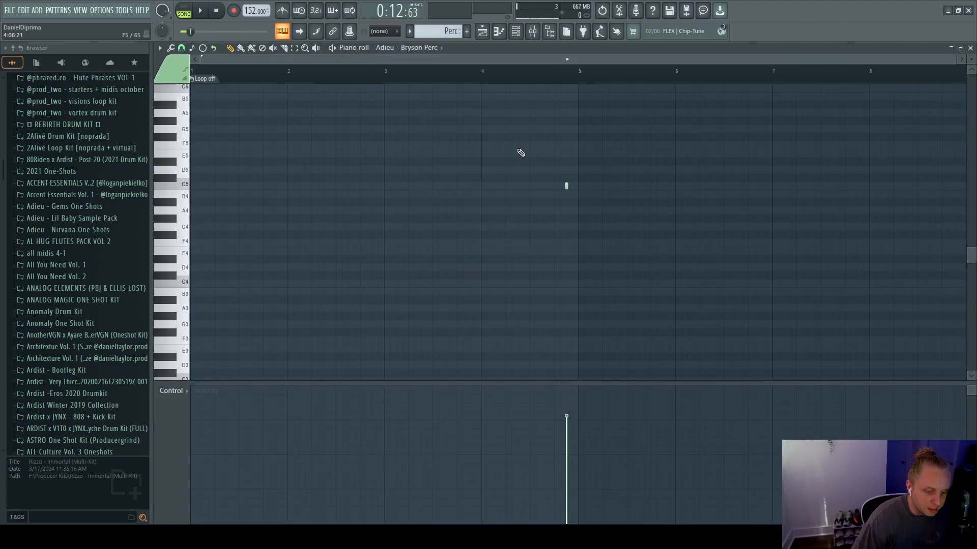
# Inspect the Bryson Perc sampler's pitch, time-stretching and waveform, then return to the playlist.
pyautogui.click(515, 31)
pyautogui.click(222, 193)
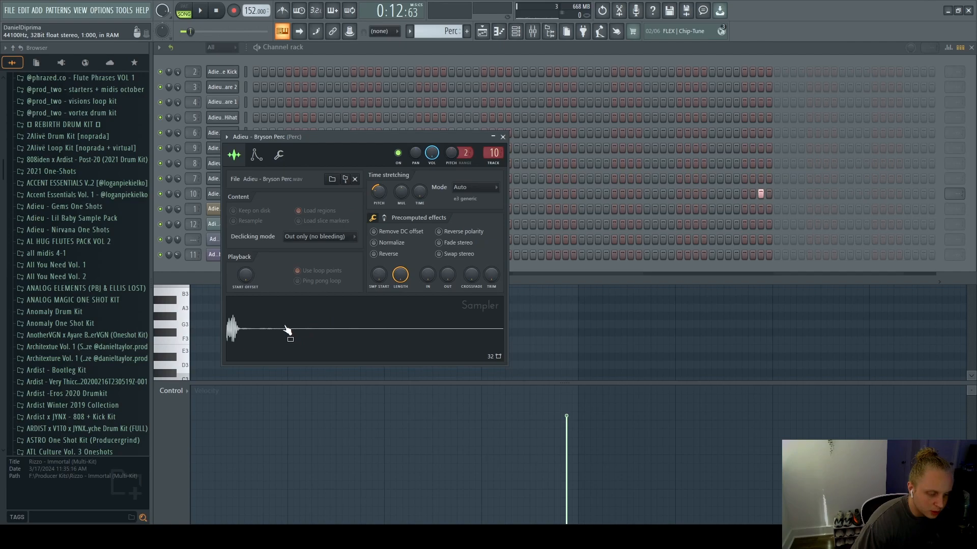
pyautogui.click(422, 47)
pyautogui.click(483, 32)
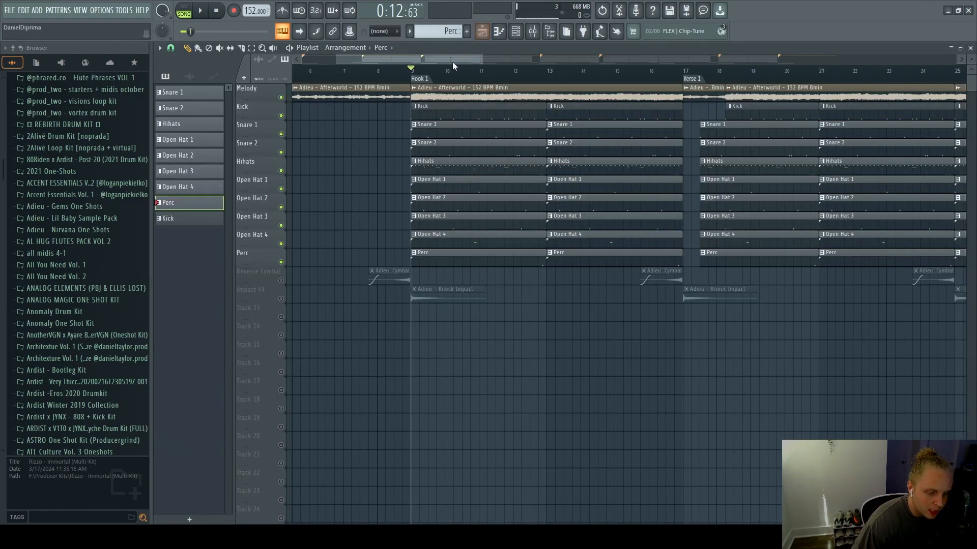
# Open the Perc pattern in the piano roll and play the arrangement through its note at the end of bar 4.
pyautogui.doubleClick(444, 265)
pyautogui.press('space')
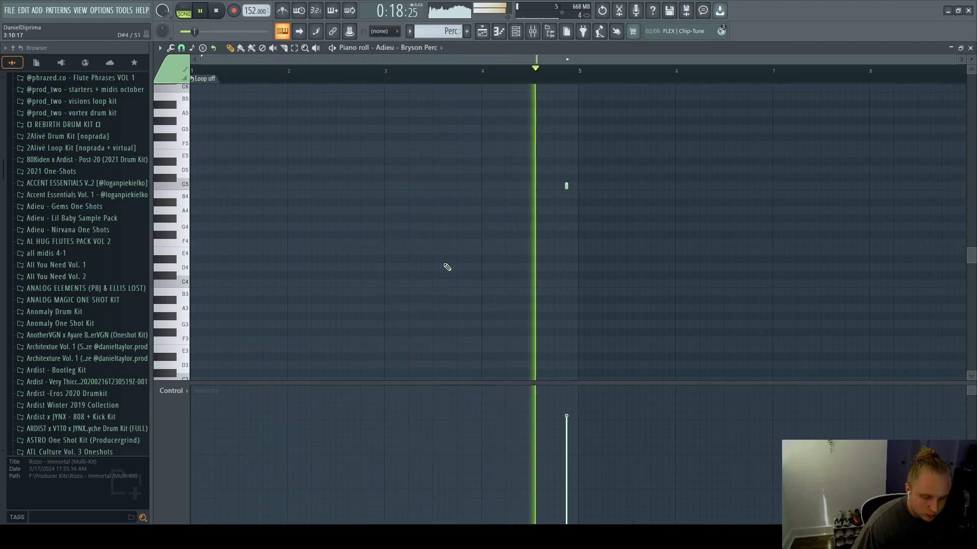
pyautogui.press('space')
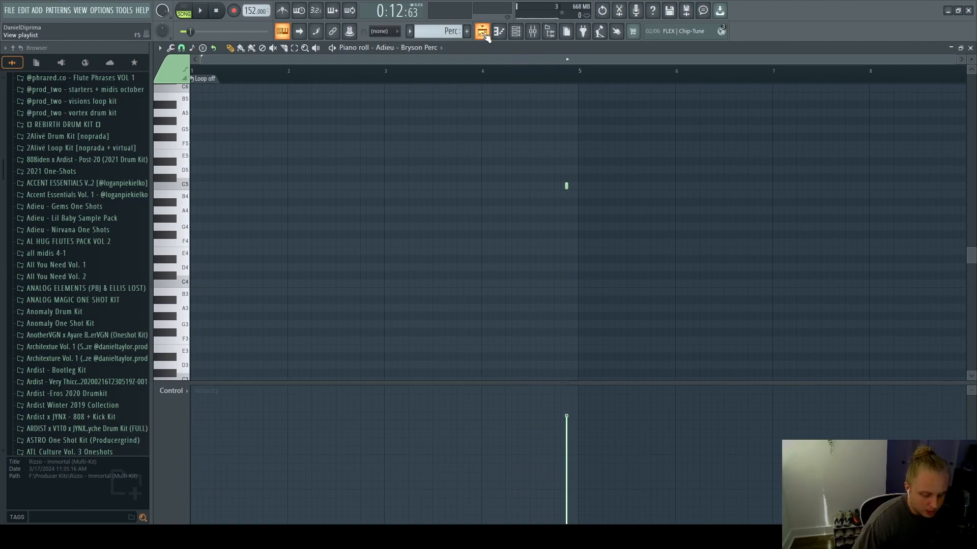
# Inspect the Phaser Cymbal clip's Reverse setting in the playlist and move the playback position to bar 9.
pyautogui.click(481, 32)
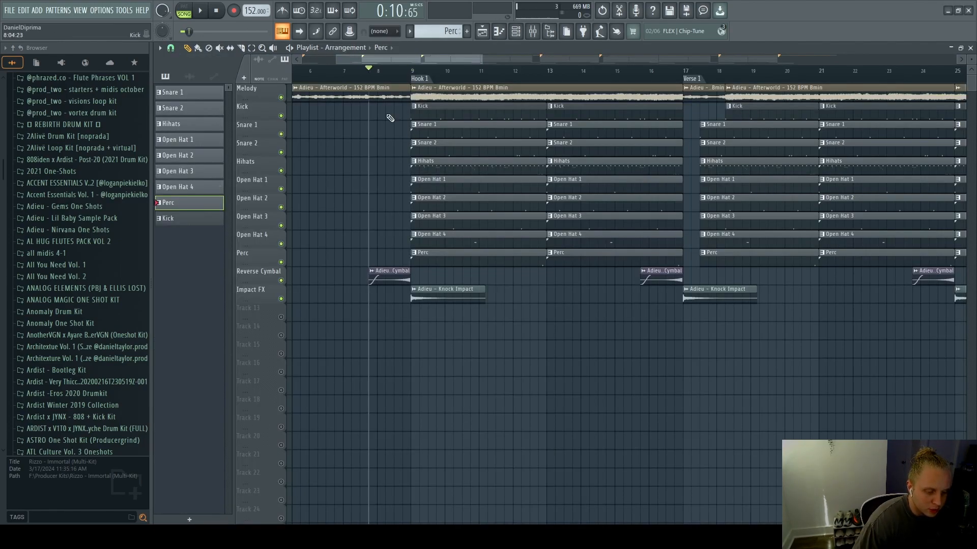
pyautogui.doubleClick(384, 277)
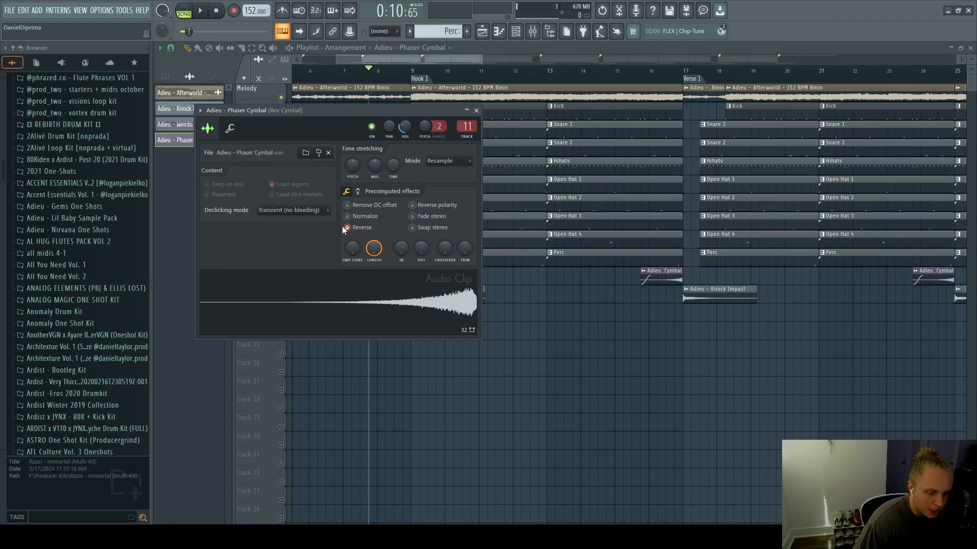
pyautogui.moveTo(377, 69); pyautogui.dragTo(410, 78)
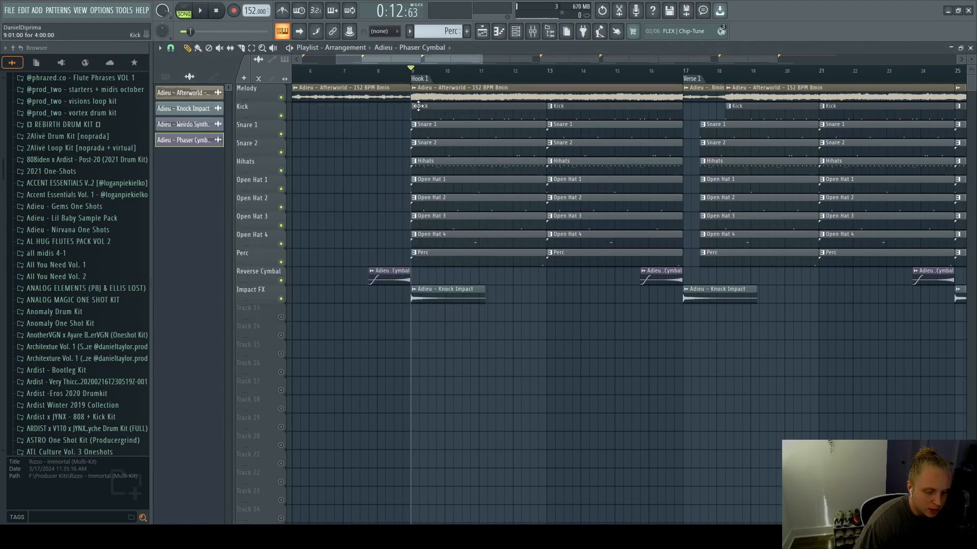
# Select the two reverse cymbal clips leading into Hook 1 and Verse 1.
pyautogui.scroll(-3, 417, 109)
pyautogui.moveTo(373, 267); pyautogui.dragTo(661, 285)
pyautogui.scroll(-2, 670, 338)
pyautogui.scroll(5, 356, 255)
pyautogui.moveTo(385, 62); pyautogui.dragTo(366, 62)
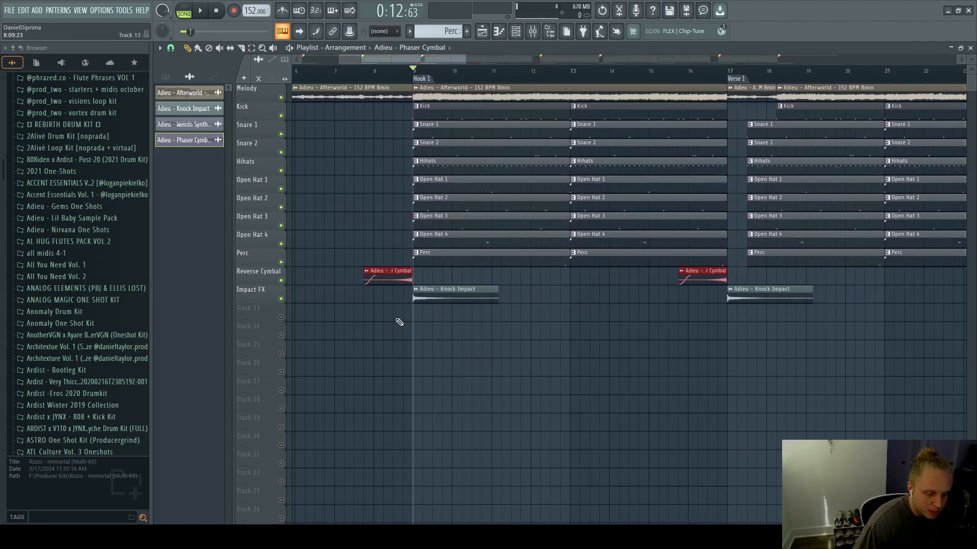
# Select the Knock Impact clip at the start of Hook 1 and play the transition from just before the hook.
pyautogui.scroll(2, 406, 318)
pyautogui.moveTo(402, 321); pyautogui.dragTo(425, 294)
pyautogui.scroll(-3, 307, 84)
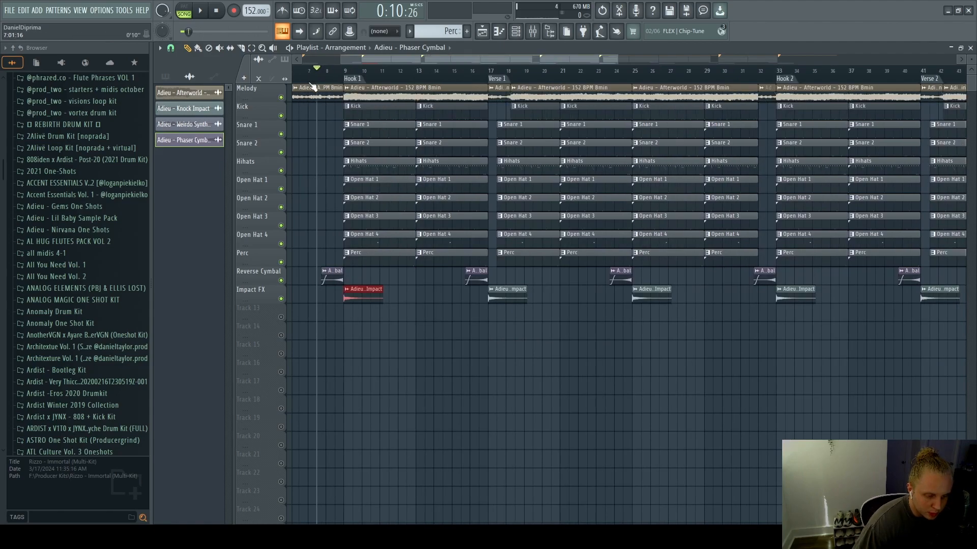
pyautogui.click(331, 71)
pyautogui.press('space')
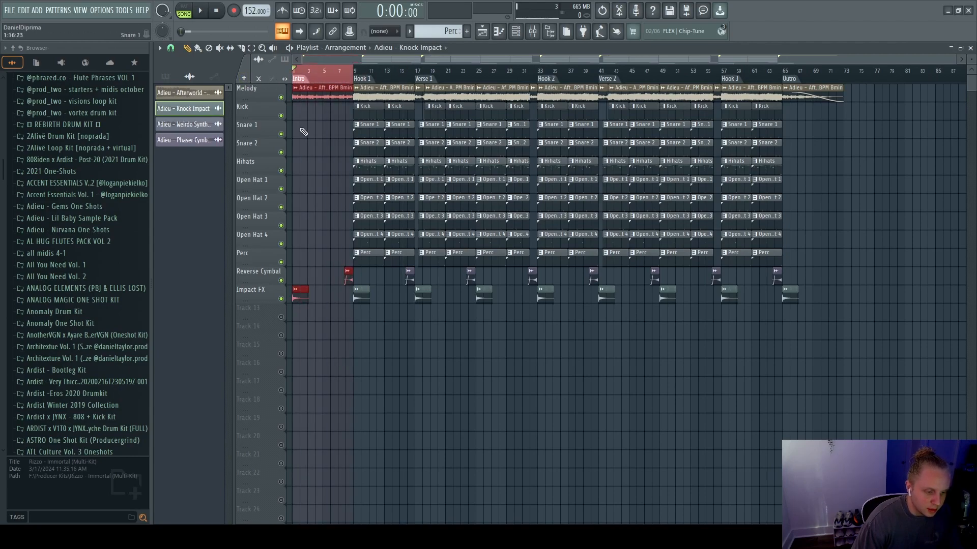
# Select the Hook 1 section from bar 9 to bar 17 and highlight its drum clips.
pyautogui.scroll(2, 303, 132)
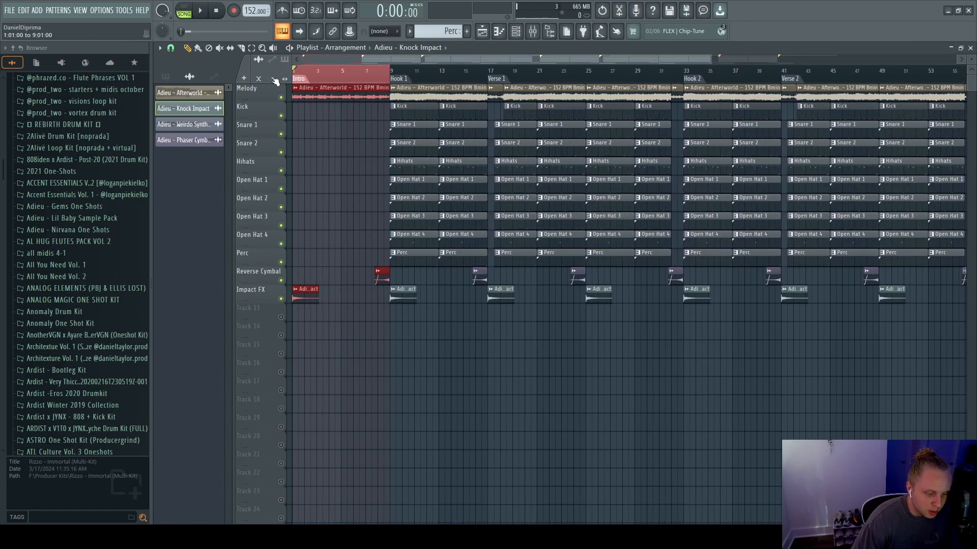
pyautogui.click(356, 76)
pyautogui.moveTo(389, 76); pyautogui.dragTo(489, 76)
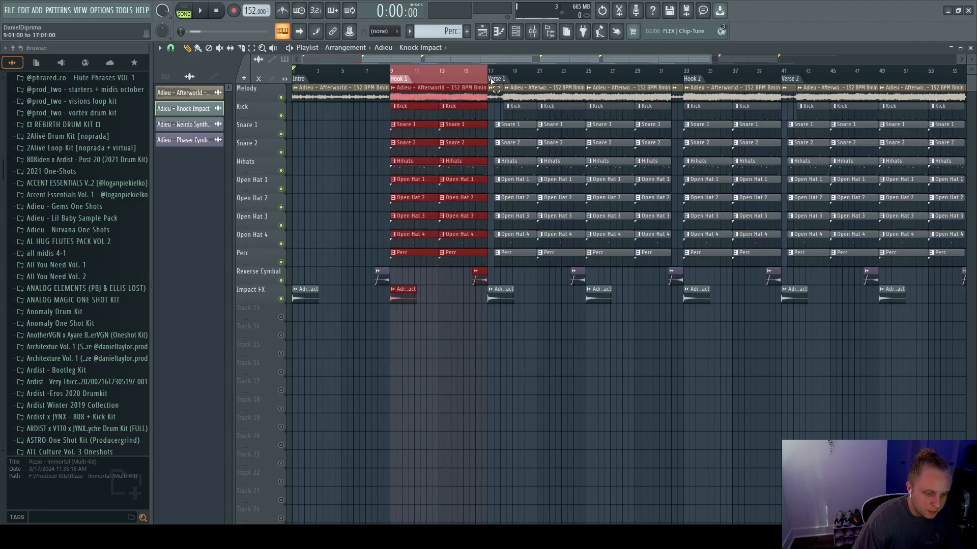
pyautogui.moveTo(363, 103); pyautogui.dragTo(490, 264)
pyautogui.keyDown('ctrl'); pyautogui.click(482, 81); pyautogui.keyUp('ctrl')
pyautogui.scroll(5, 494, 120)
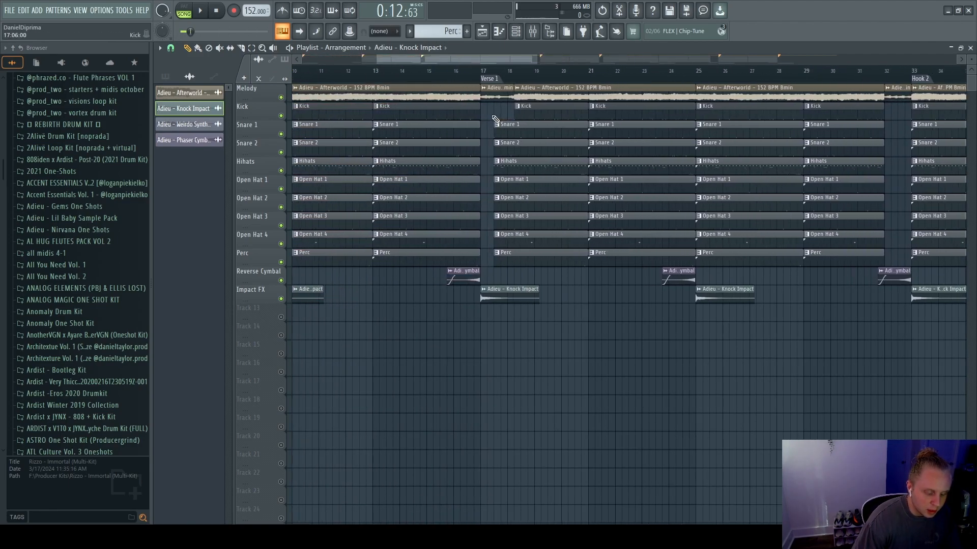
# Select the opening break of Verse 1, from bar 17 into bar 18.
pyautogui.moveTo(479, 78); pyautogui.dragTo(516, 84)
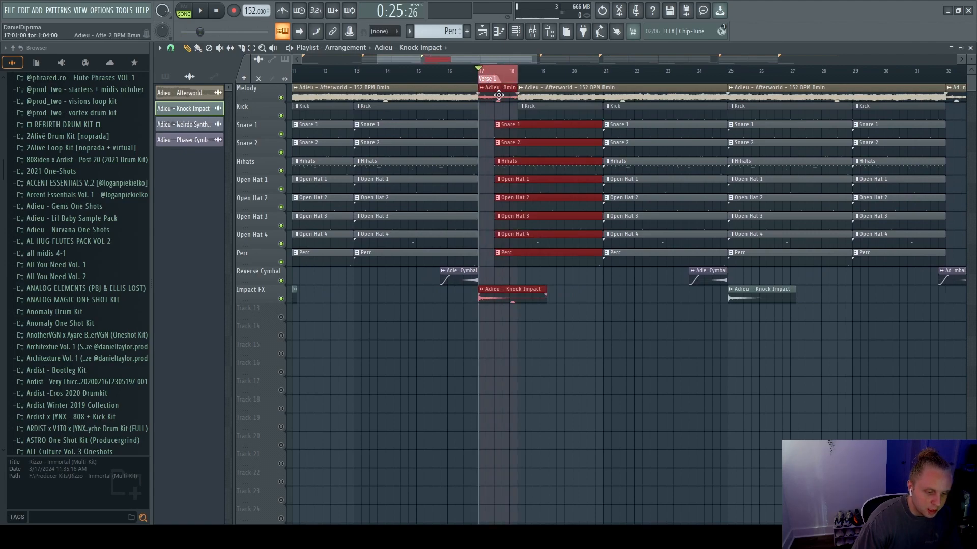
pyautogui.scroll(-2, 488, 126)
pyautogui.scroll(-3, 482, 76)
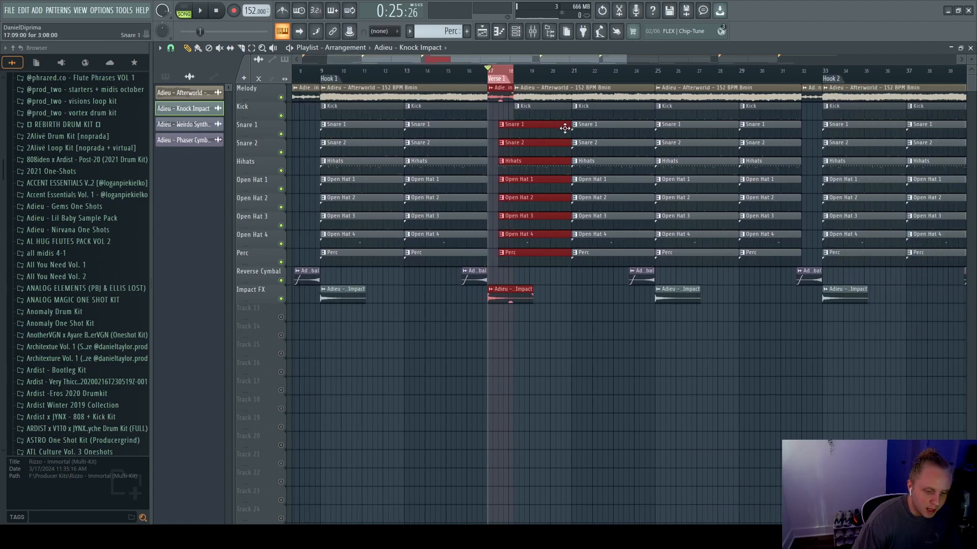
# Select Verse 1 from bar 17 to bar 32, then only the short melody clip at bar 32 before Hook 2.
pyautogui.moveTo(482, 77); pyautogui.dragTo(661, 89)
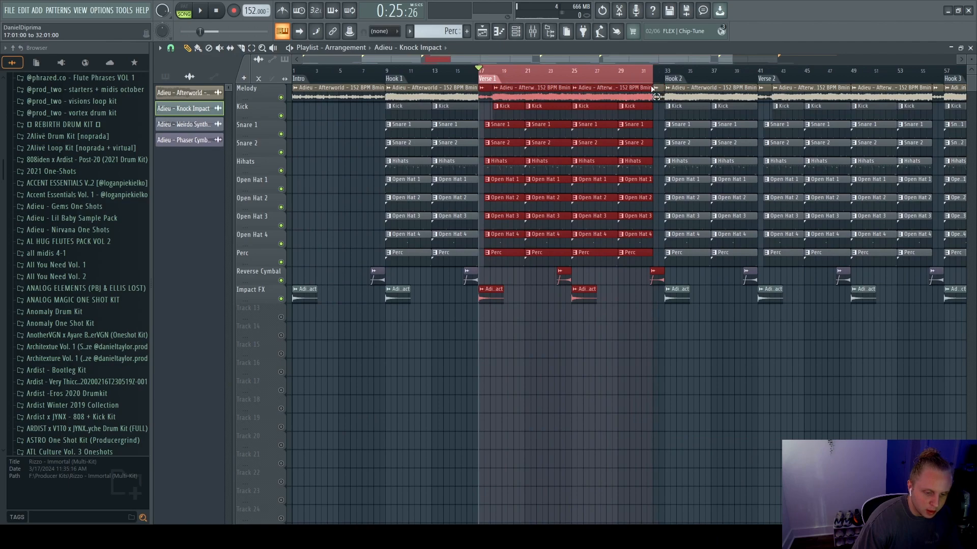
pyautogui.keyDown('ctrl'); pyautogui.click(589, 120); pyautogui.keyUp('ctrl')
pyautogui.keyDown('ctrl'); pyautogui.click(657, 147); pyautogui.keyUp('ctrl')
pyautogui.scroll(4, 655, 149)
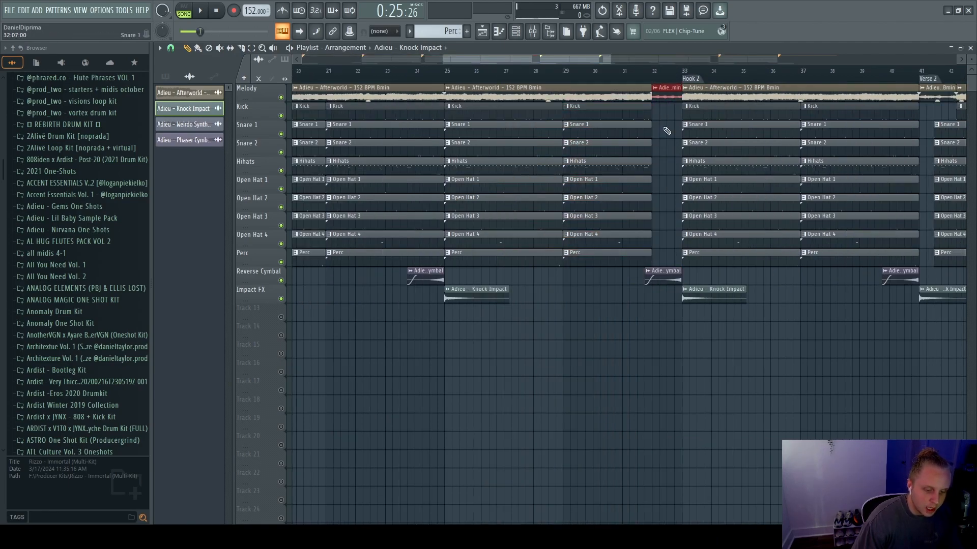
pyautogui.scroll(-2, 666, 130)
pyautogui.scroll(1, 668, 122)
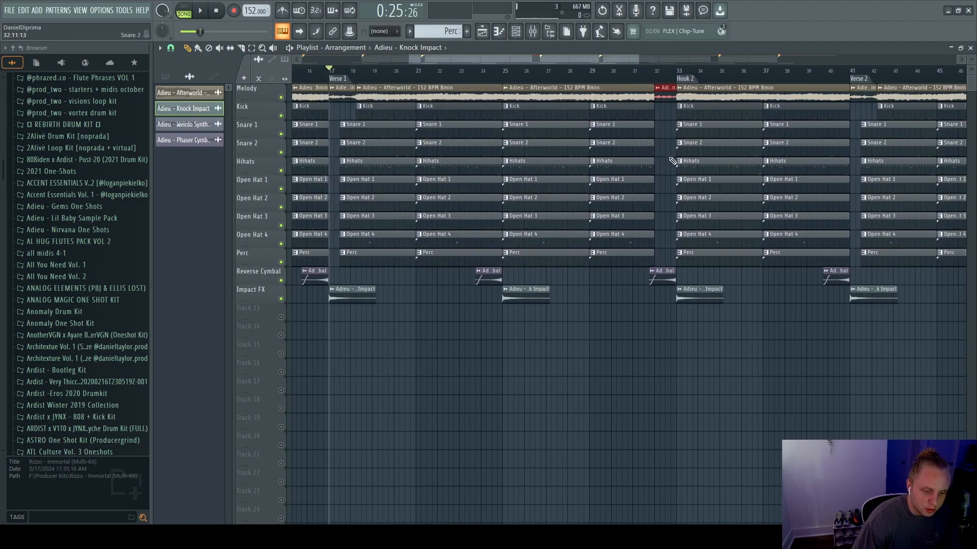
# Select the section starting at Hook 2 and review the remaining arrangement through Verse 2, Hook 3 and the Outro.
pyautogui.scroll(-2, 671, 159)
pyautogui.moveTo(671, 76); pyautogui.dragTo(832, 90)
pyautogui.scroll(-1, 652, 137)
pyautogui.keyDown('ctrl'); pyautogui.click(860, 119); pyautogui.keyUp('ctrl')
pyautogui.scroll(3, 850, 142)
pyautogui.scroll(-1, 850, 143)
pyautogui.scroll(2, 848, 141)
pyautogui.scroll(-2, 725, 85)
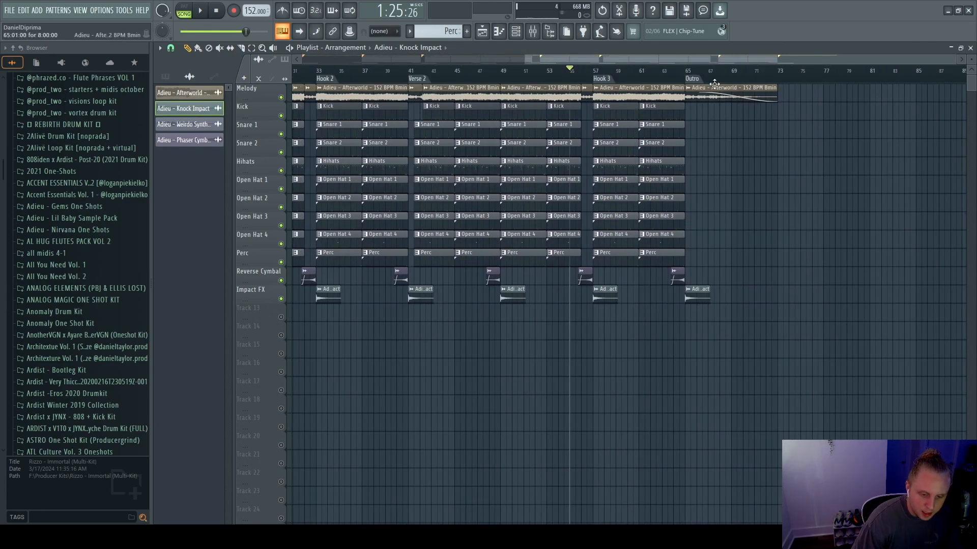